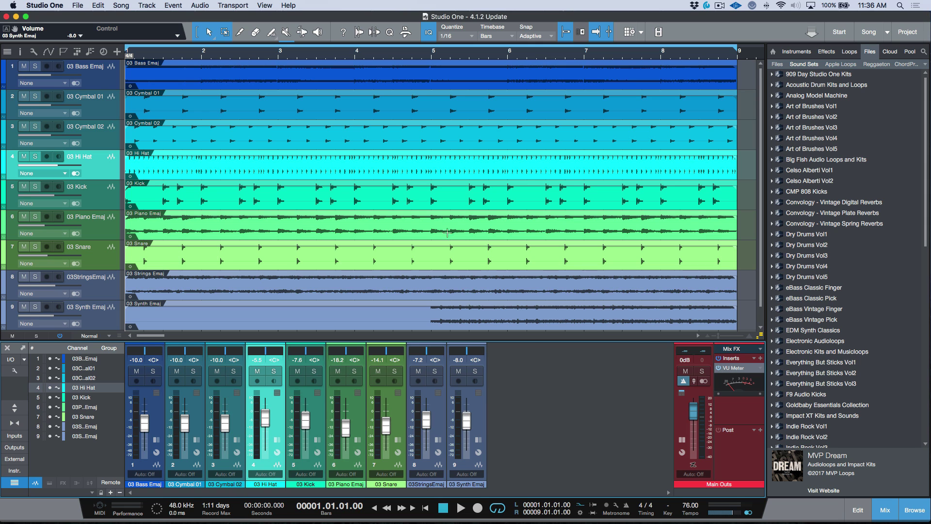
{"action": "left_click", "coordinate": [76, 6]}
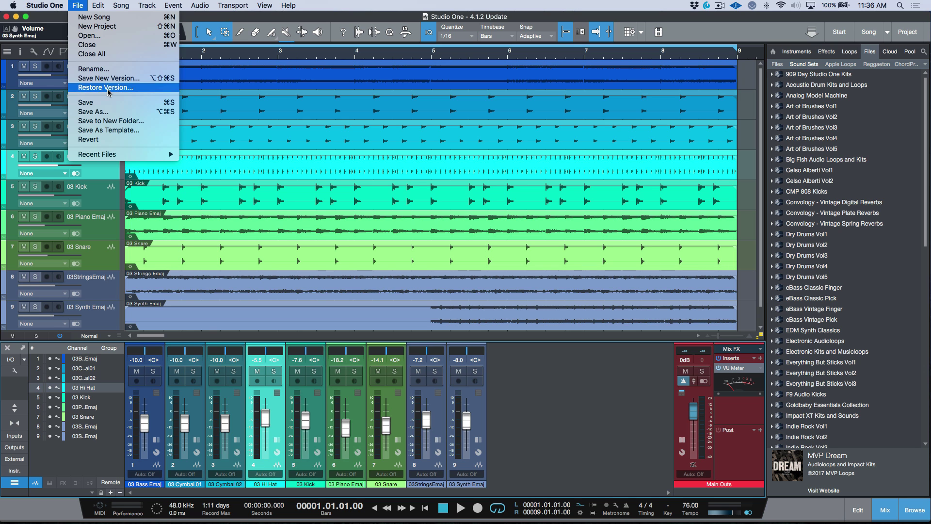
{"action": "left_click", "coordinate": [577, 422]}
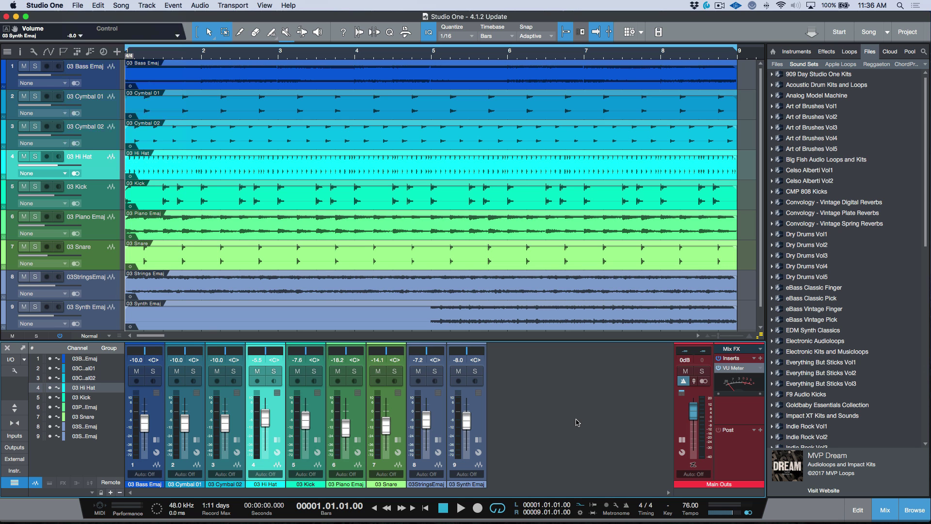
Switch to Finder and look through the song files in the mix folders from Strip Theme Mix to Underground Theme - Mix
{"action": "key", "text": "super+Tab"}
{"action": "key", "text": "super+Tab"}
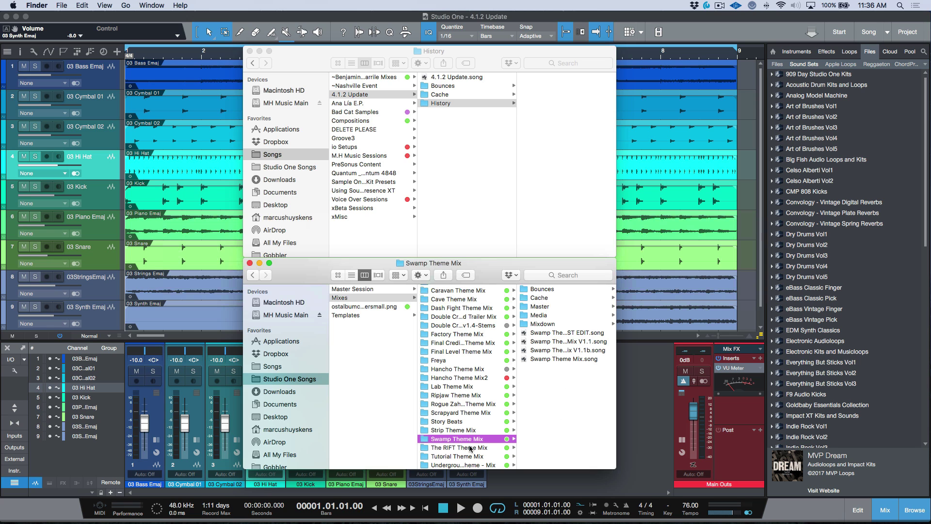
{"action": "key", "text": "Down"}
{"action": "key", "text": "Down"}
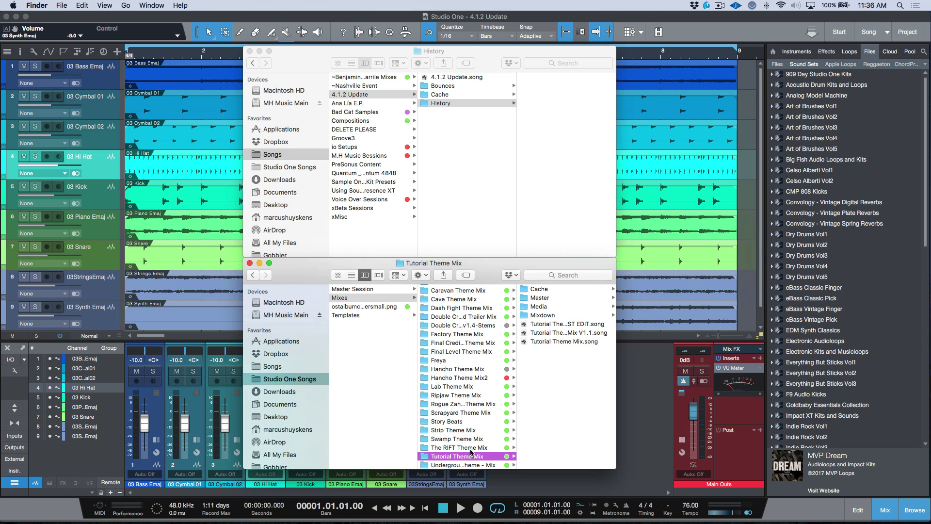
{"action": "key", "text": "Down"}
{"action": "key", "text": "Up"}
{"action": "key", "text": "Up"}
{"action": "key", "text": "Down"}
{"action": "key", "text": "Up"}
{"action": "key", "text": "Up"}
{"action": "key", "text": "Up"}
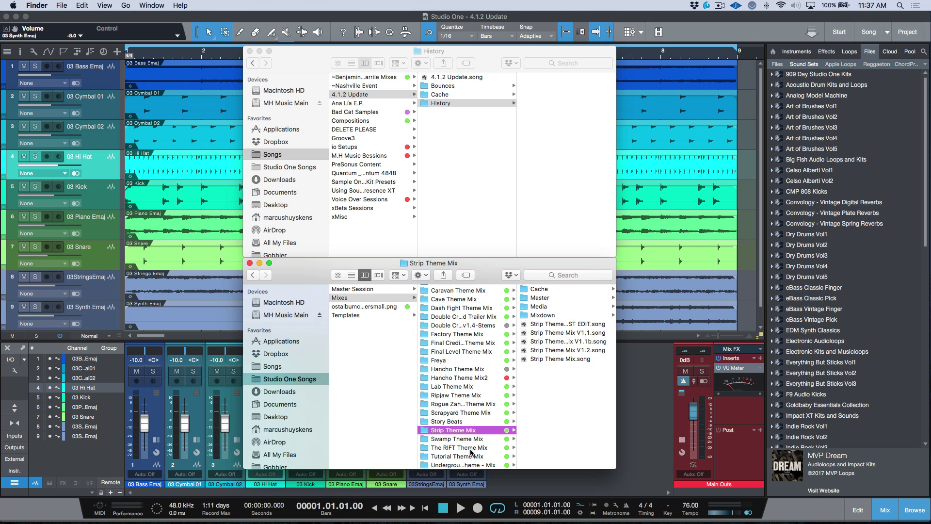
Check the details of Strip Theme Mix.song and compare the song files in the Swamp, Tutorial and Underground theme mix folders
{"action": "left_click", "coordinate": [562, 360]}
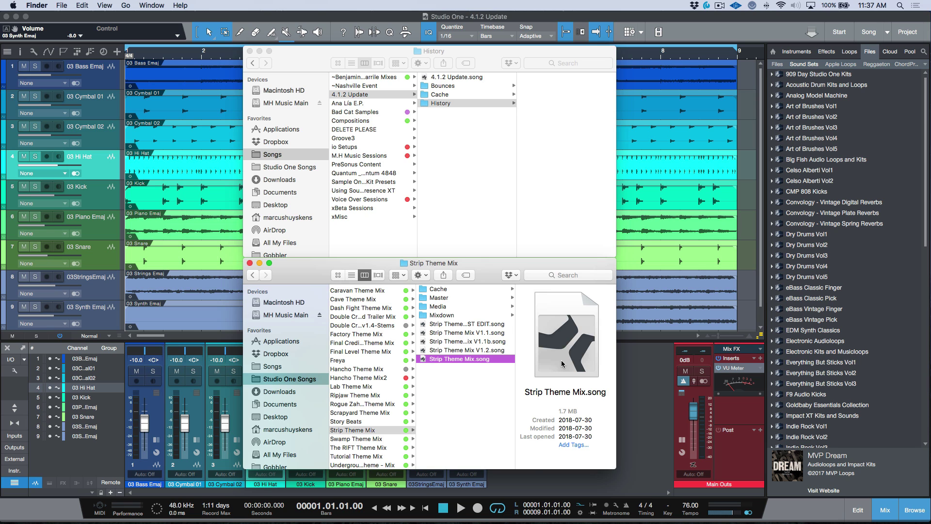
{"action": "left_click", "coordinate": [385, 439]}
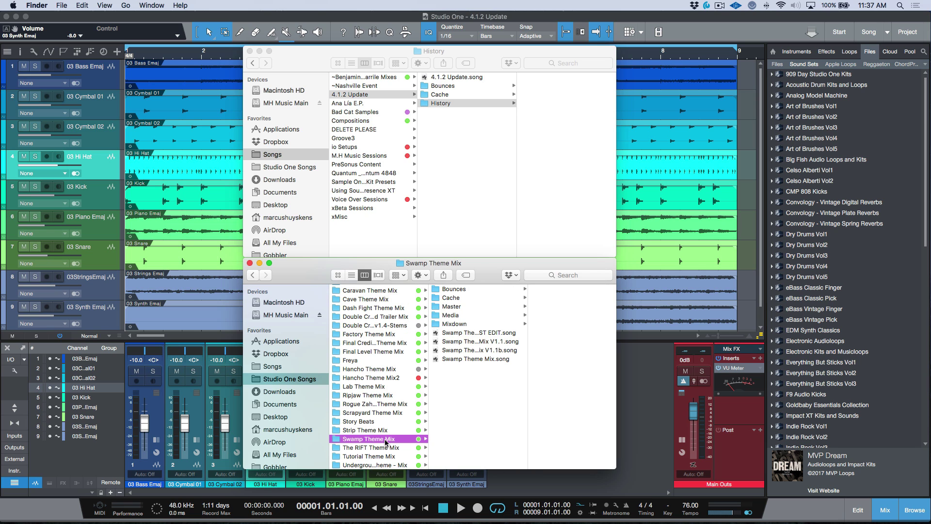
{"action": "key", "text": "Down"}
{"action": "key", "text": "Down"}
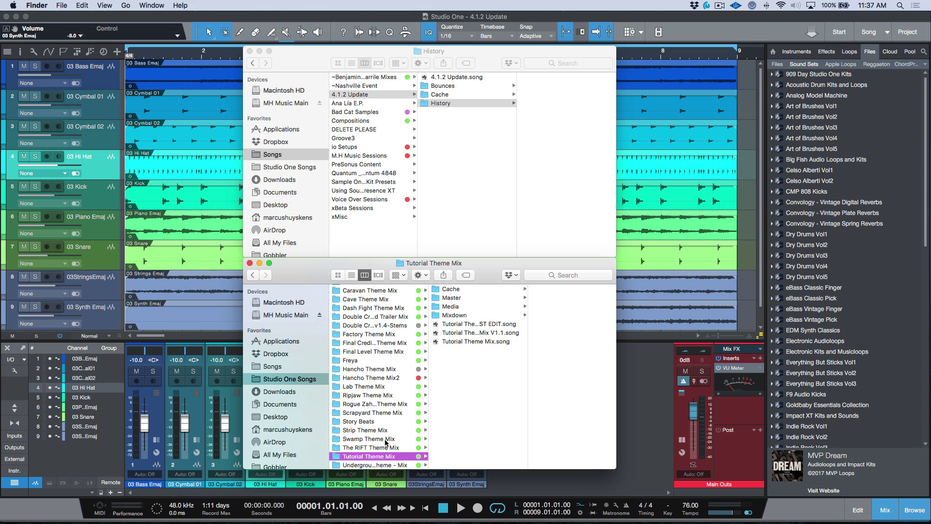
{"action": "key", "text": "Down"}
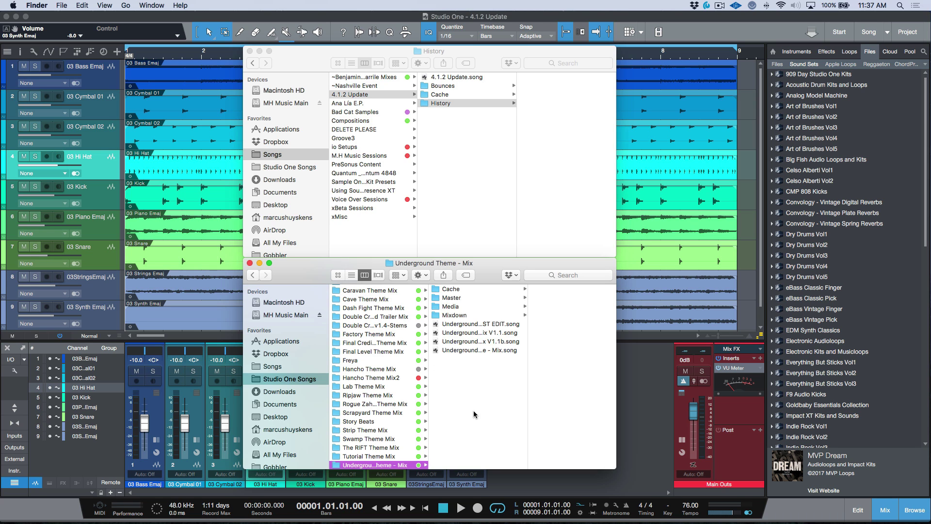
{"action": "scroll", "coordinate": [490, 398], "scroll_direction": "left", "scroll_amount": 1}
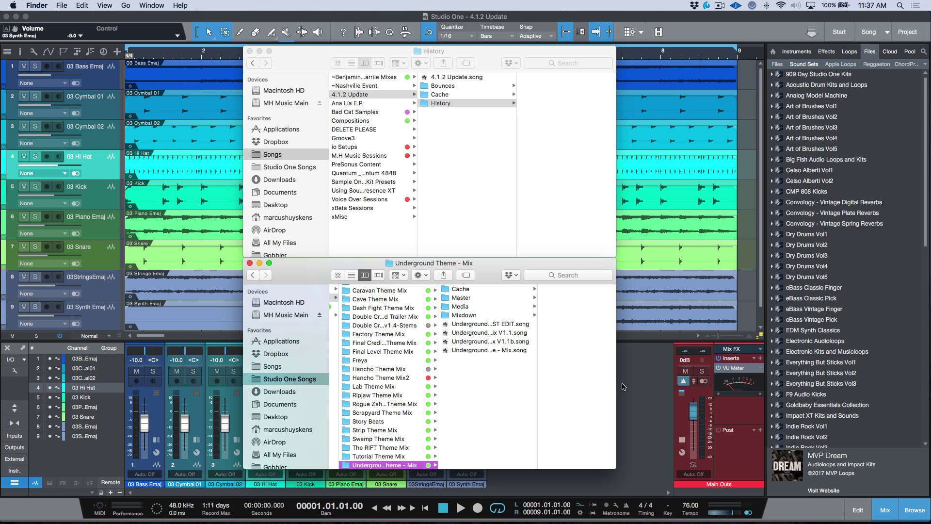
Return to Studio One and rebalance the channel faders, with Bass and Kick at -3.1, Cymbal 02 at -22.3, Snare and Synth at -5.5 dB
{"action": "left_click", "coordinate": [643, 386]}
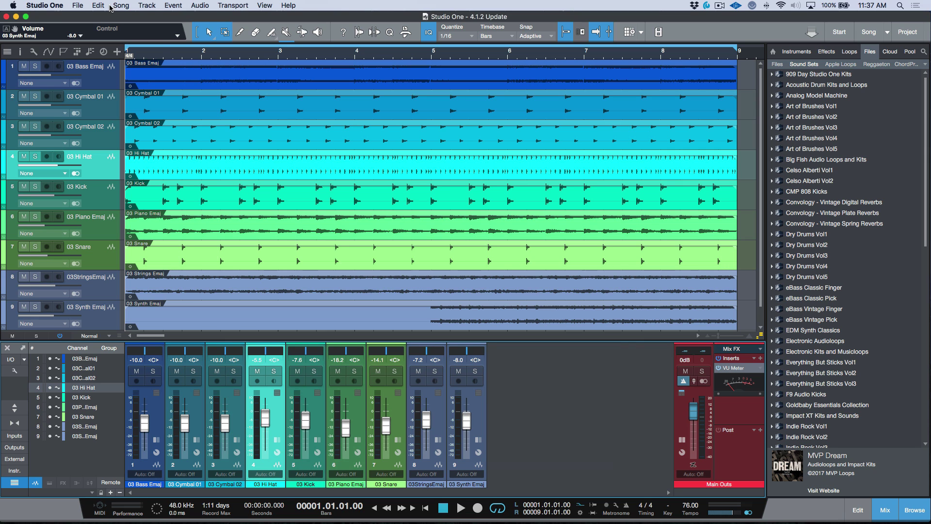
{"action": "left_click", "coordinate": [81, 6]}
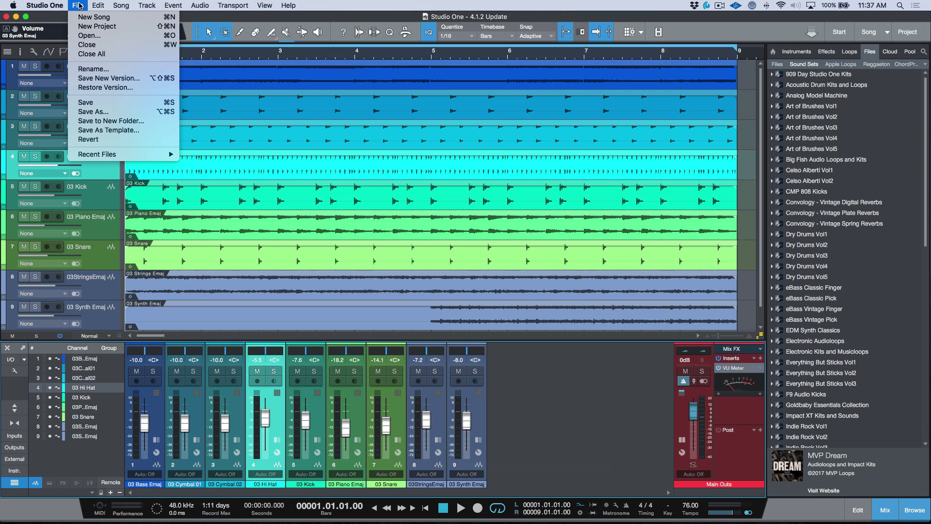
{"action": "left_click", "coordinate": [559, 426]}
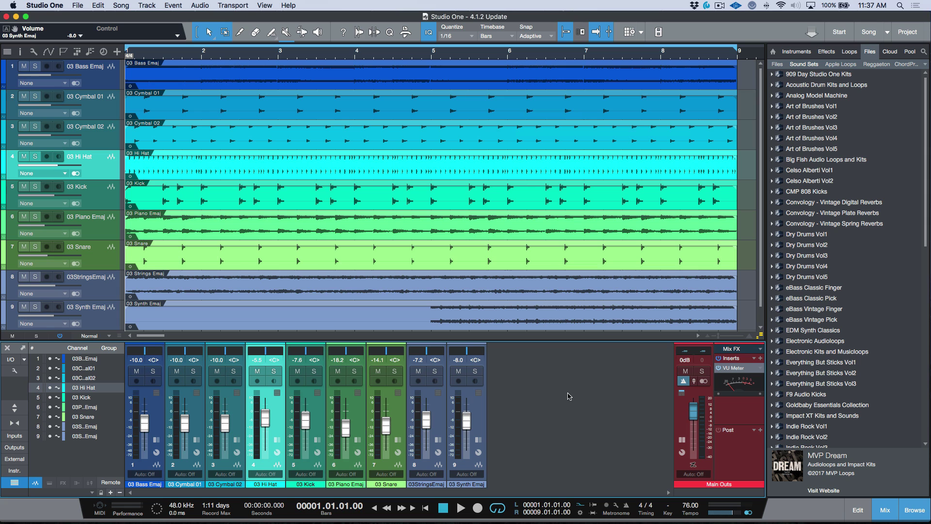
{"action": "left_click", "coordinate": [482, 423]}
{"action": "left_click_drag", "start_coordinate": [306, 420], "coordinate": [467, 424]}
{"action": "left_click_drag", "start_coordinate": [225, 423], "coordinate": [147, 417]}
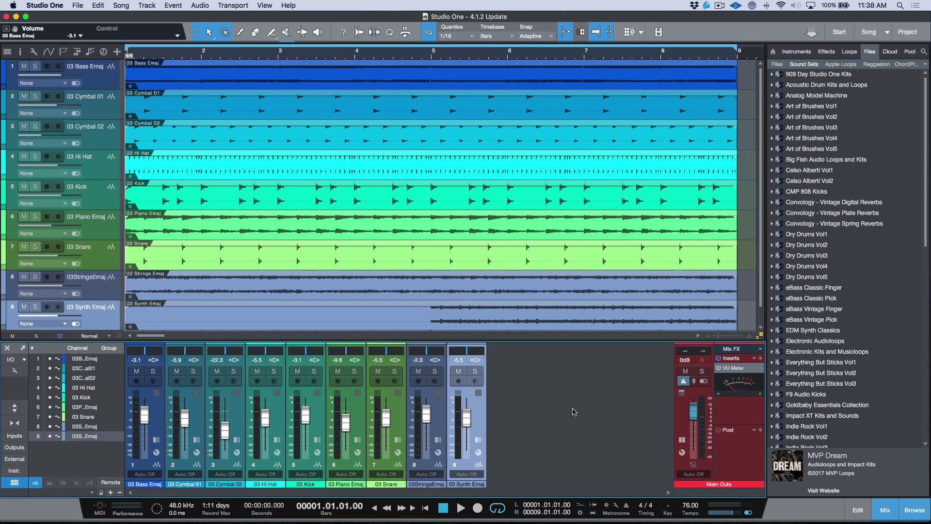
Save the song as a new incremental version with the description "Mix Version 1.1"
{"action": "left_click", "coordinate": [77, 6]}
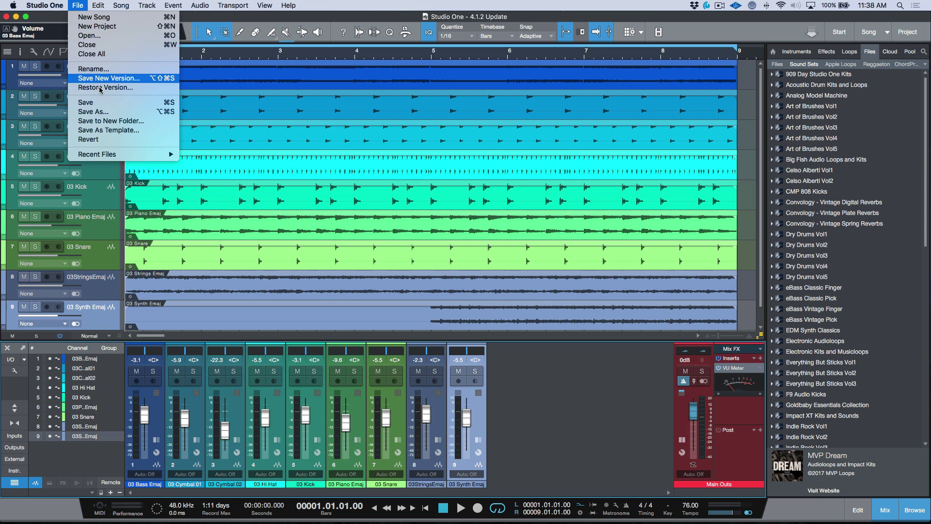
{"action": "left_click", "coordinate": [128, 78]}
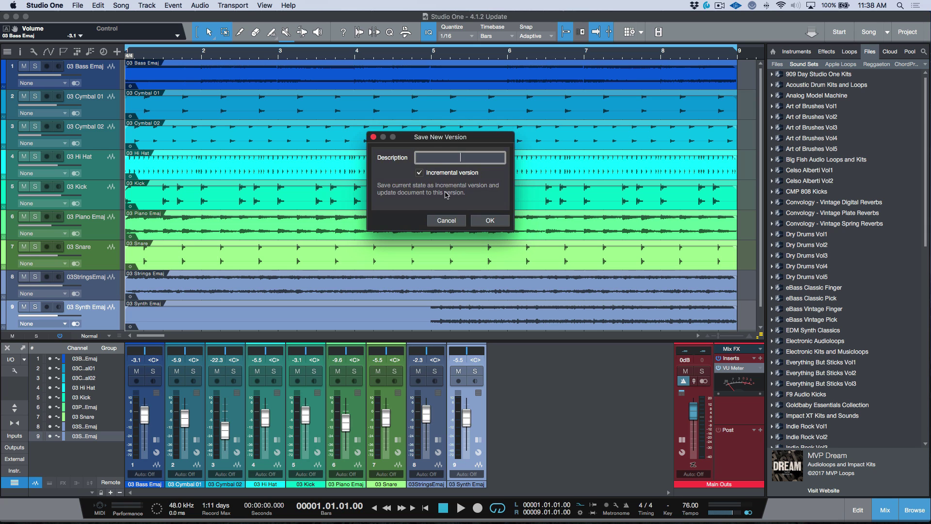
{"action": "left_click", "coordinate": [420, 173]}
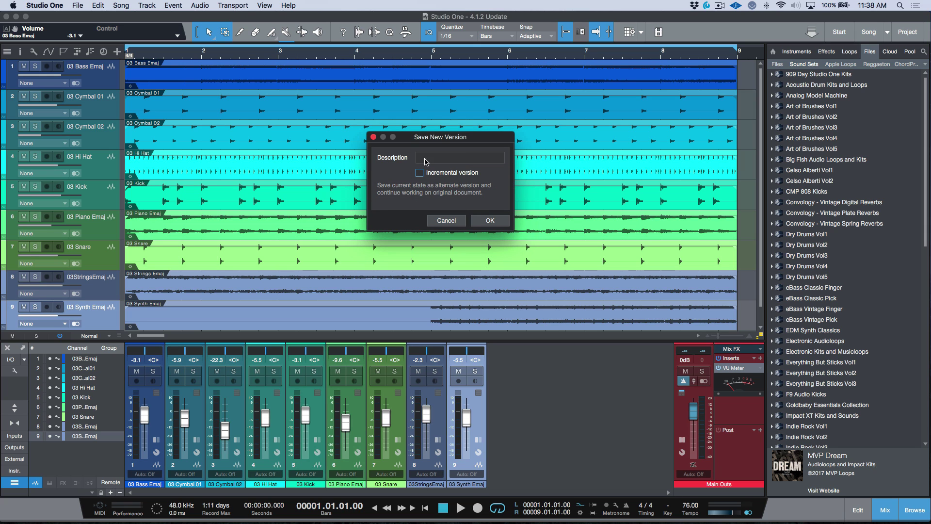
{"action": "left_click", "coordinate": [419, 174]}
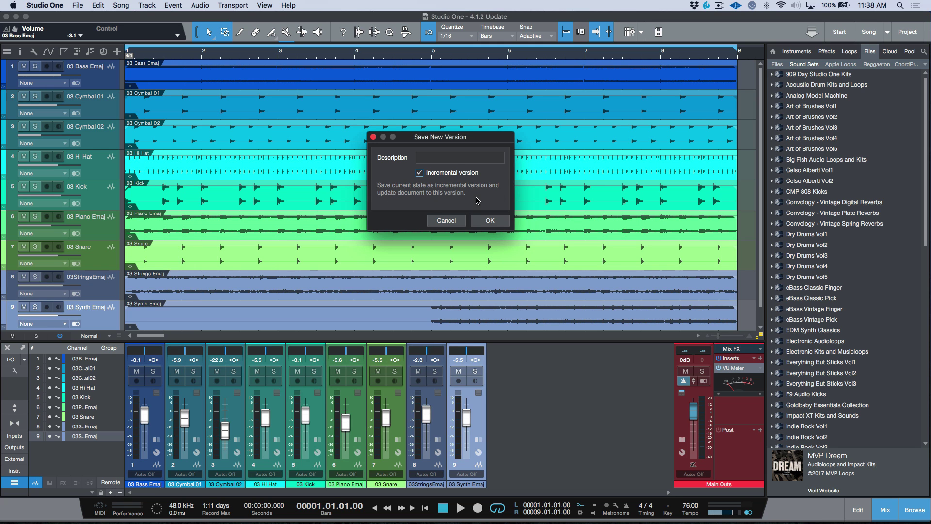
{"action": "left_click", "coordinate": [473, 159]}
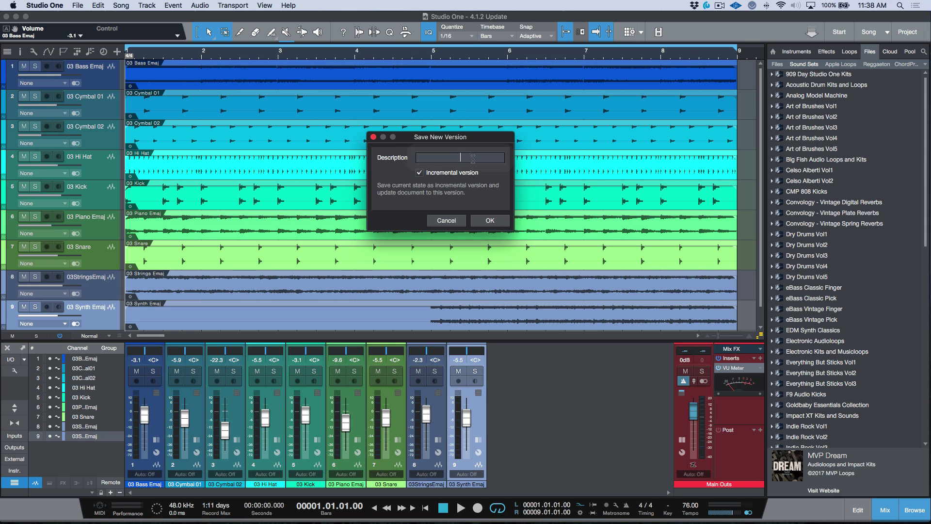
{"action": "type", "text": "Version"}
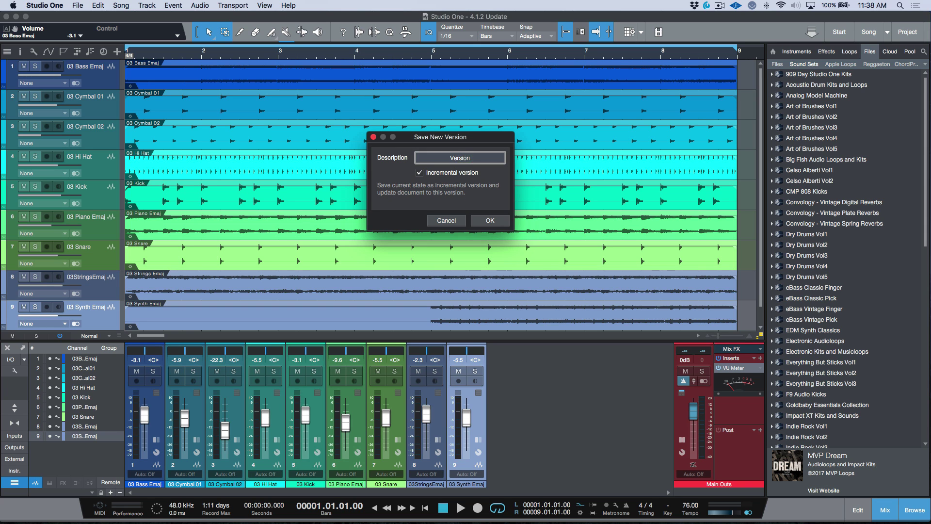
{"action": "type", "text": " 1.1"}
{"action": "type", "text": "Mix"}
{"action": "left_click", "coordinate": [490, 220]}
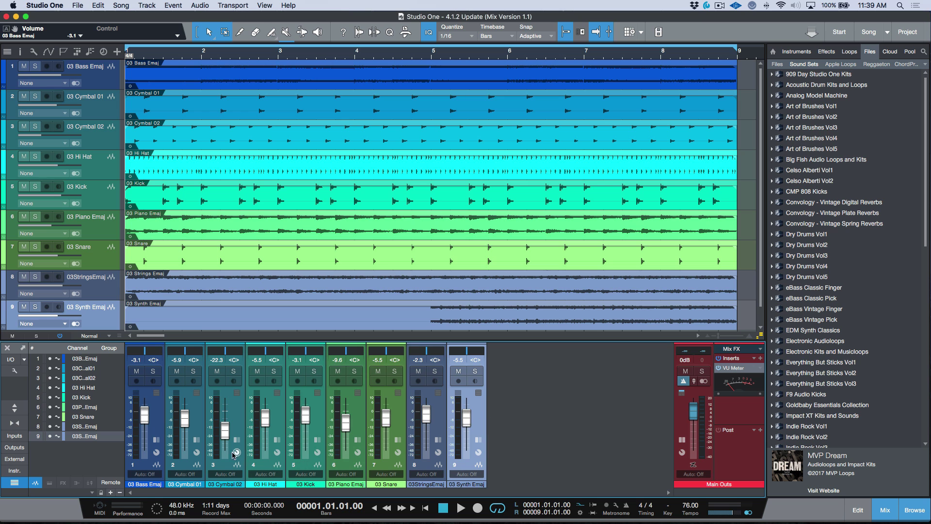
Raise all nine channel faders together by about 3 dB and assign the channels to a new VCA fader
{"action": "key", "text": "super+a"}
{"action": "left_click_drag", "start_coordinate": [149, 420], "coordinate": [155, 413]}
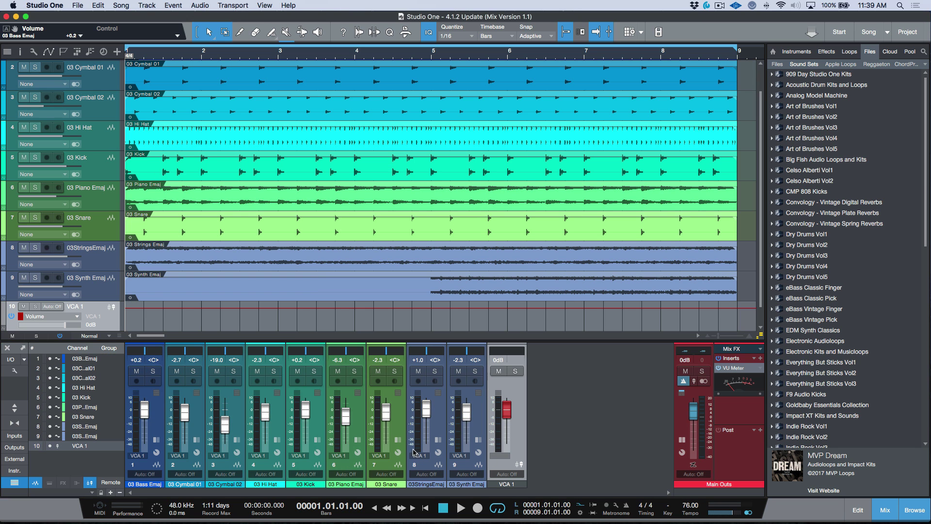
Add a bus channel for the Hi Hat, Kick, Piano and Snare channels
{"action": "left_click", "coordinate": [405, 429]}
{"action": "left_click", "coordinate": [281, 427], "text": "shift"}
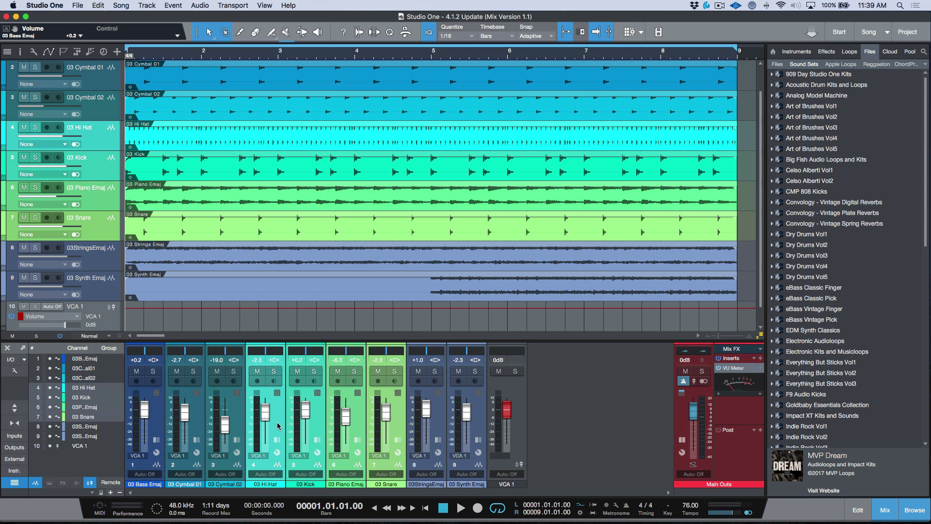
{"action": "key", "text": "shift+b"}
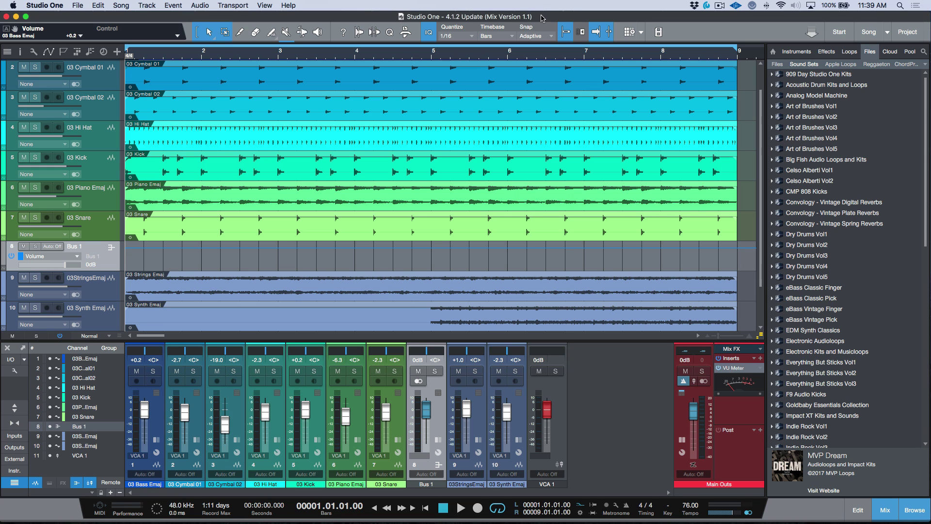
Save the song as another incremental version with the description "Mix Version 1.2"
{"action": "left_click", "coordinate": [79, 6]}
{"action": "left_click", "coordinate": [100, 78]}
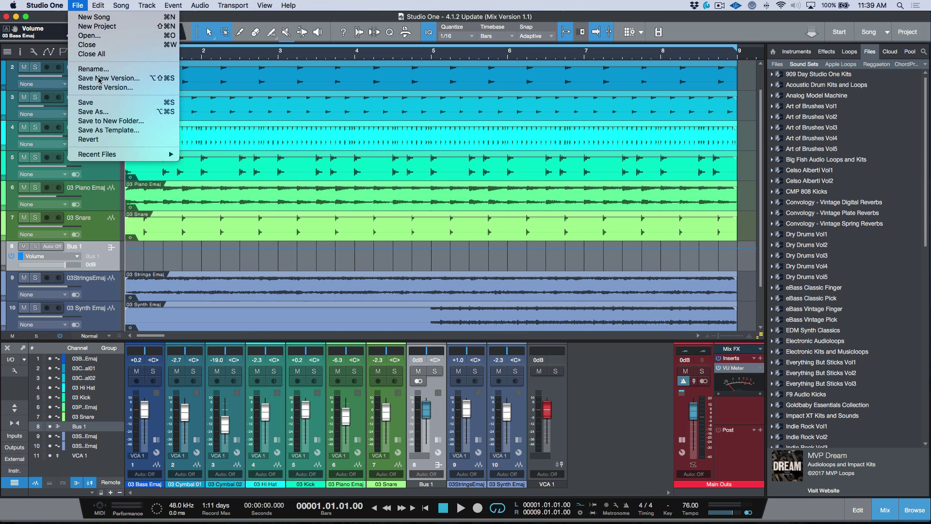
{"action": "key", "text": "Right"}
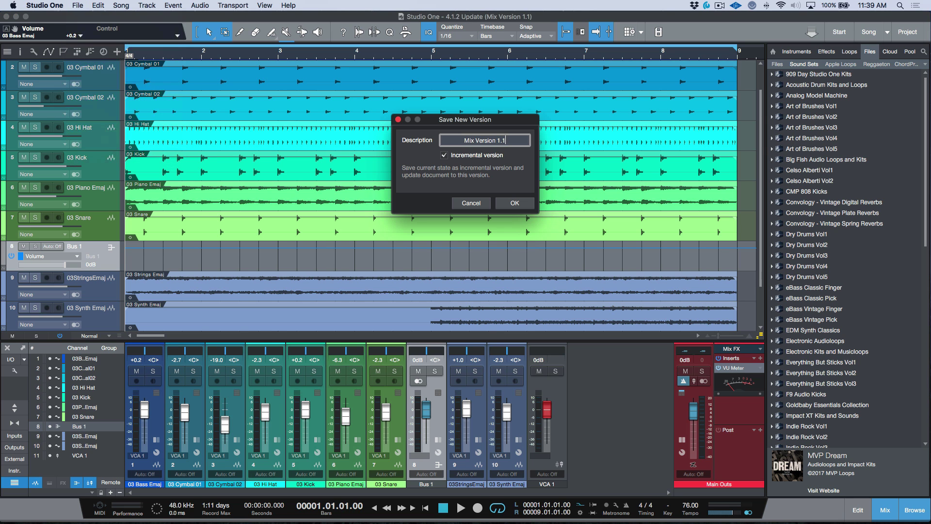
{"action": "key", "text": "BackSpace"}
{"action": "type", "text": "2"}
{"action": "left_click", "coordinate": [500, 202]}
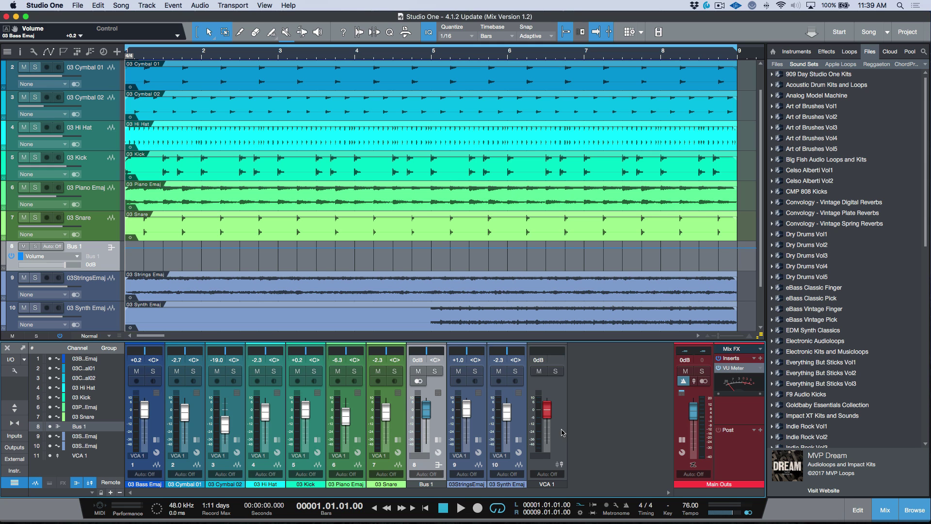
Set the VCA 1 fader to +4.8 dB and the Bus 1 fader to -10.7 dB
{"action": "left_click_drag", "start_coordinate": [548, 416], "coordinate": [549, 409]}
{"action": "left_click_drag", "start_coordinate": [427, 411], "coordinate": [442, 427]}
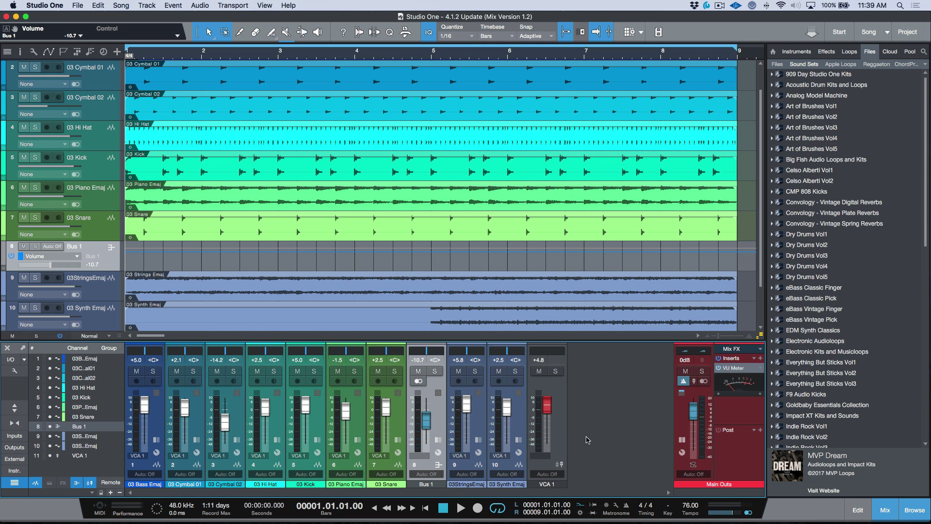
Change the colour of the VCA 1 channel to red
{"action": "left_click", "coordinate": [557, 447]}
{"action": "left_click", "coordinate": [563, 484]}
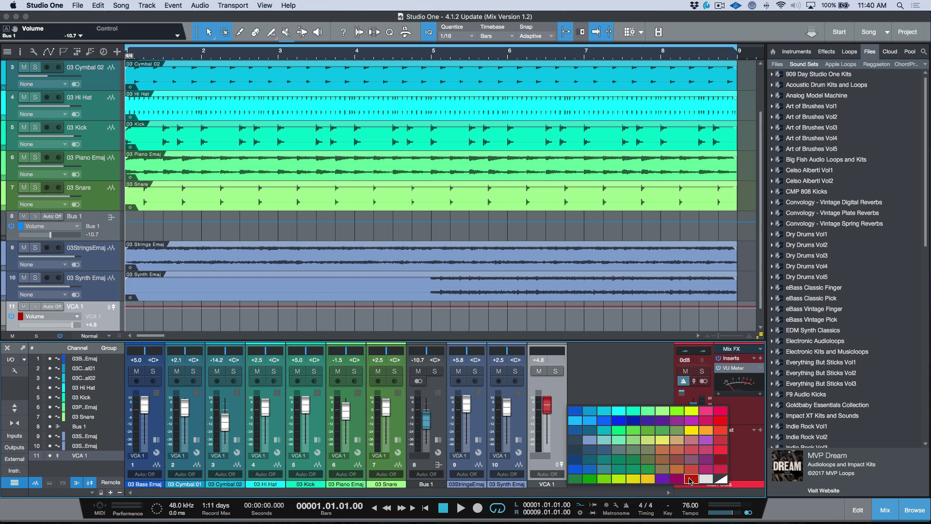
{"action": "left_click", "coordinate": [691, 479]}
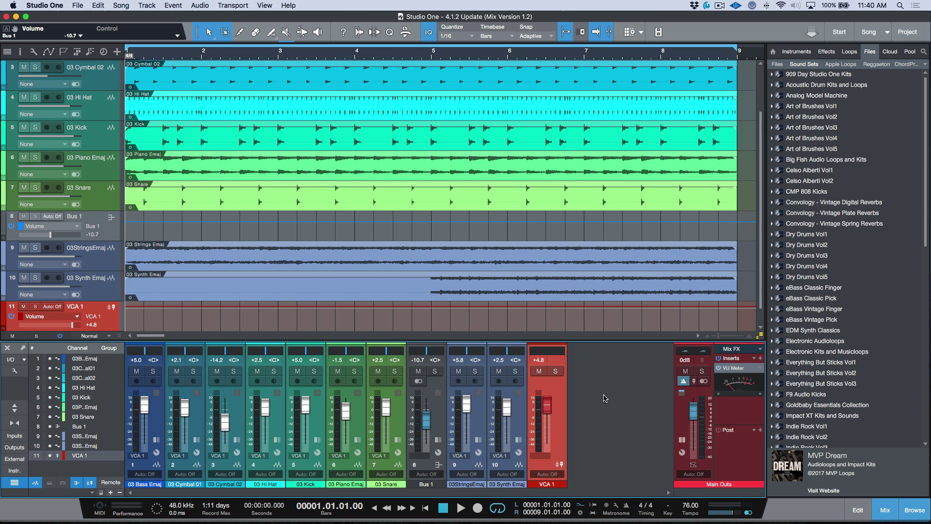
Save the song as a further incremental version with the description "Mix Version 1.3"
{"action": "left_click", "coordinate": [78, 6]}
{"action": "left_click", "coordinate": [109, 78]}
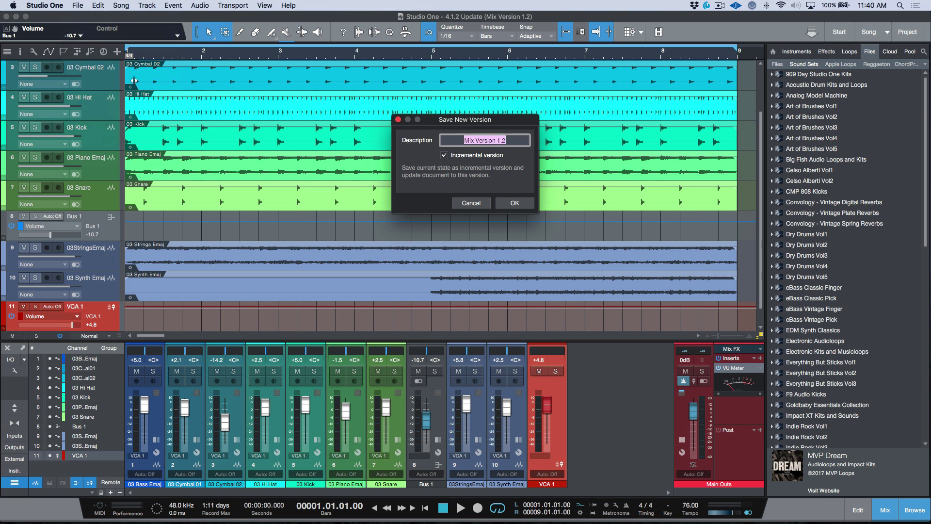
{"action": "left_click", "coordinate": [504, 141]}
{"action": "key", "text": "BackSpace"}
{"action": "type", "text": "3"}
{"action": "left_click", "coordinate": [518, 203]}
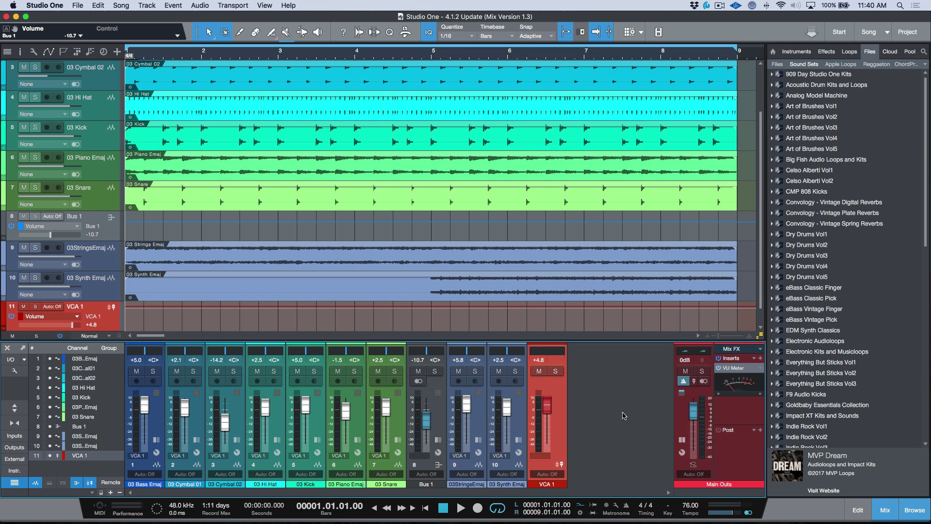
Switch to Finder and inspect the Mix Version 1.3 song file in the 4.1.2 Update folder
{"action": "key", "text": "super+Tab"}
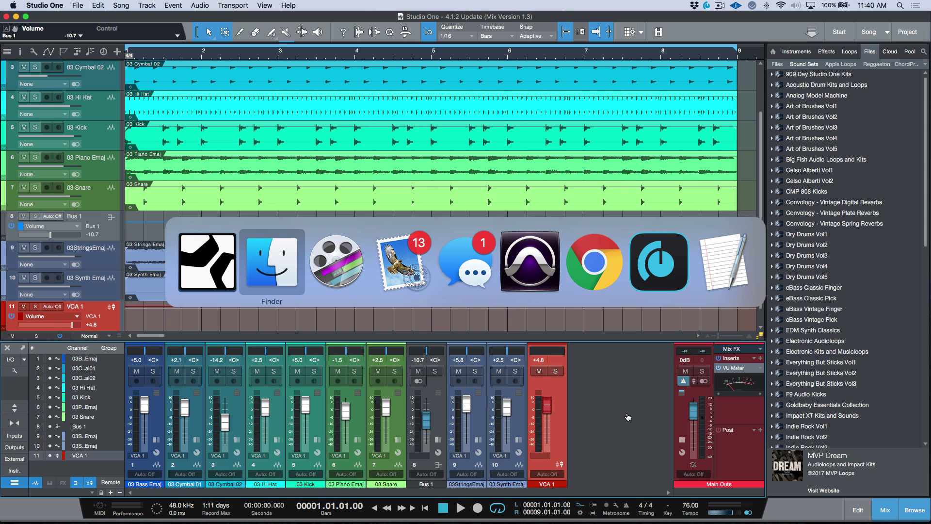
{"action": "left_click", "coordinate": [361, 100]}
{"action": "left_click", "coordinate": [361, 95]}
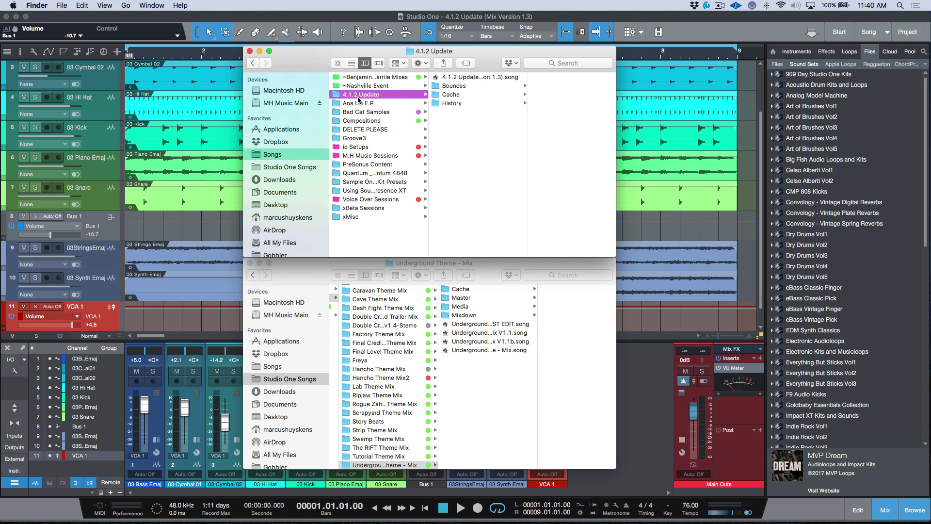
{"action": "left_click", "coordinate": [474, 78]}
{"action": "left_click", "coordinate": [474, 78]}
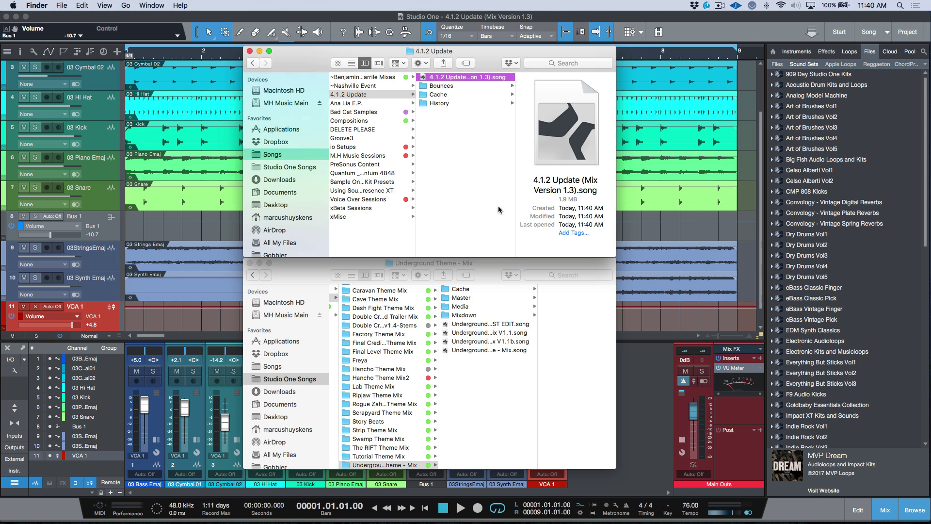
Open the song's History folder in Finder, and switch back to Studio One to restore Mix Version 1.1 of the song
{"action": "left_click", "coordinate": [460, 105]}
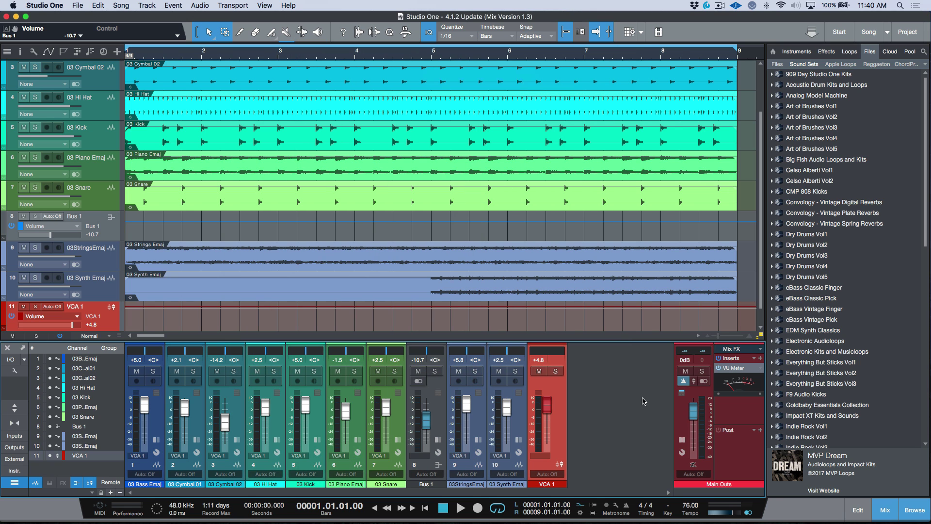
{"action": "left_click", "coordinate": [639, 402]}
{"action": "left_click", "coordinate": [77, 6]}
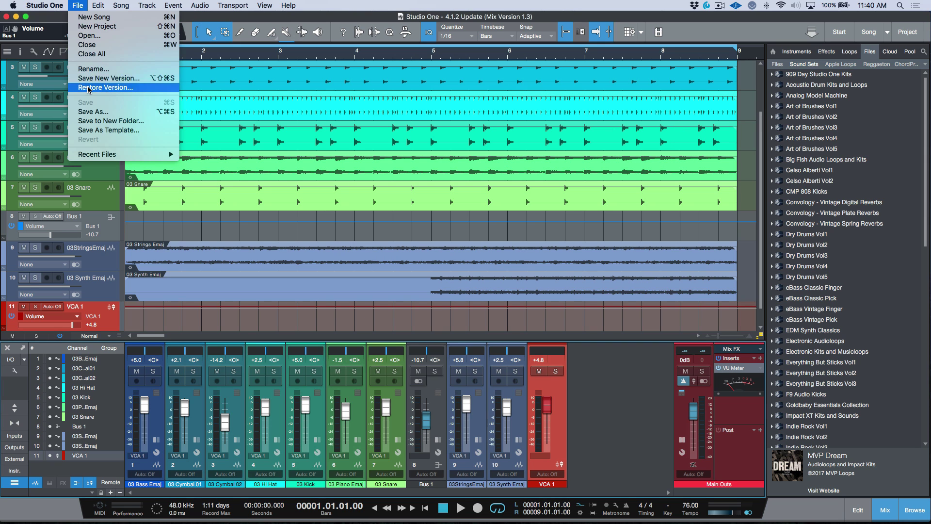
{"action": "left_click", "coordinate": [104, 87]}
{"action": "left_click_drag", "start_coordinate": [358, 125], "coordinate": [348, 118]}
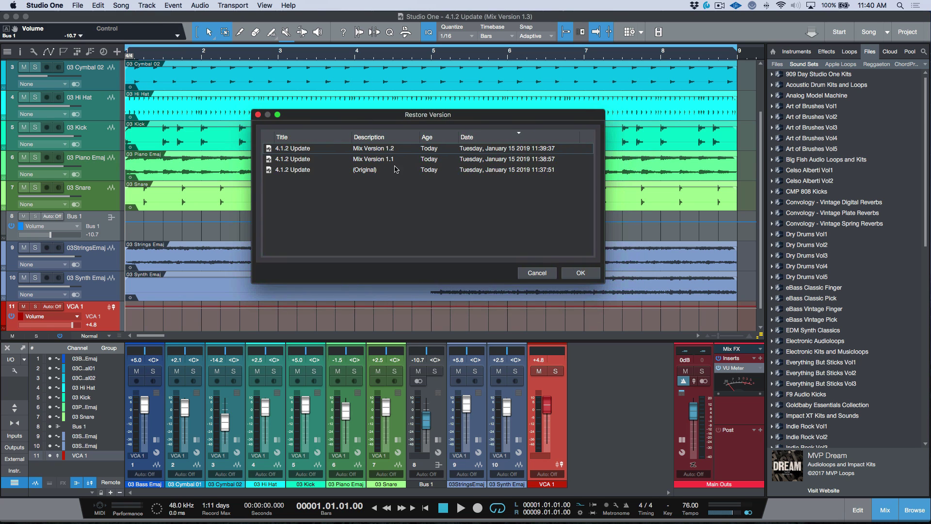
{"action": "left_click", "coordinate": [373, 160]}
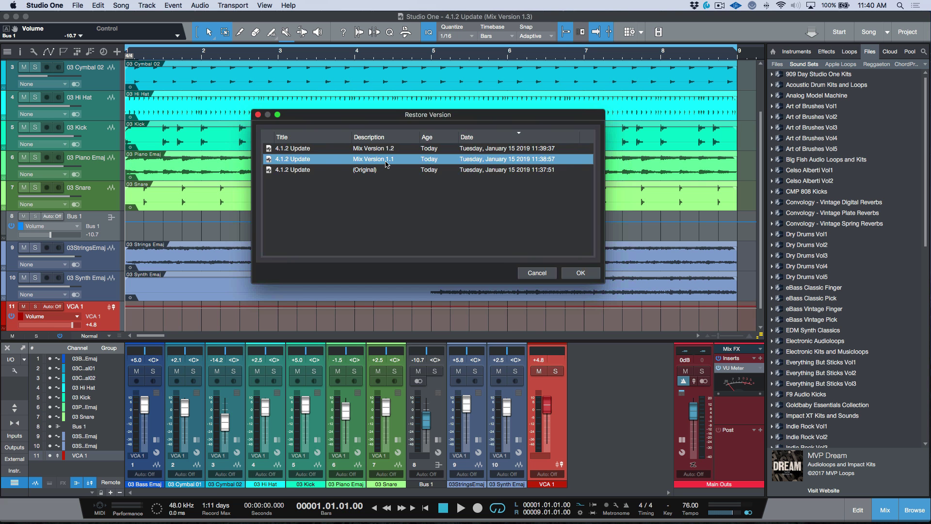
{"action": "left_click", "coordinate": [580, 274]}
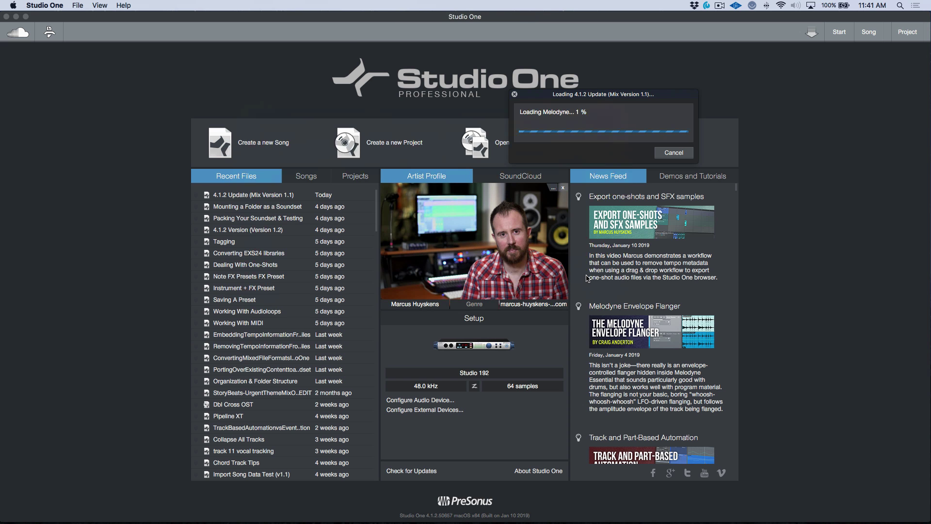
{"action": "scroll", "coordinate": [514, 247], "scroll_direction": "up", "scroll_amount": 1}
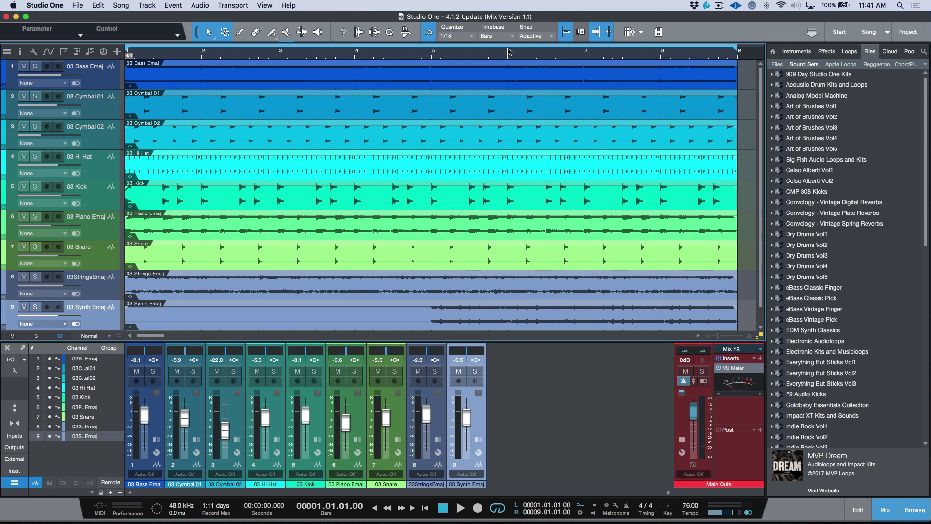
Switch to Finder and inspect the Mix Version 1.1 song file and the contents of the History folder
{"action": "key", "text": "super+Tab"}
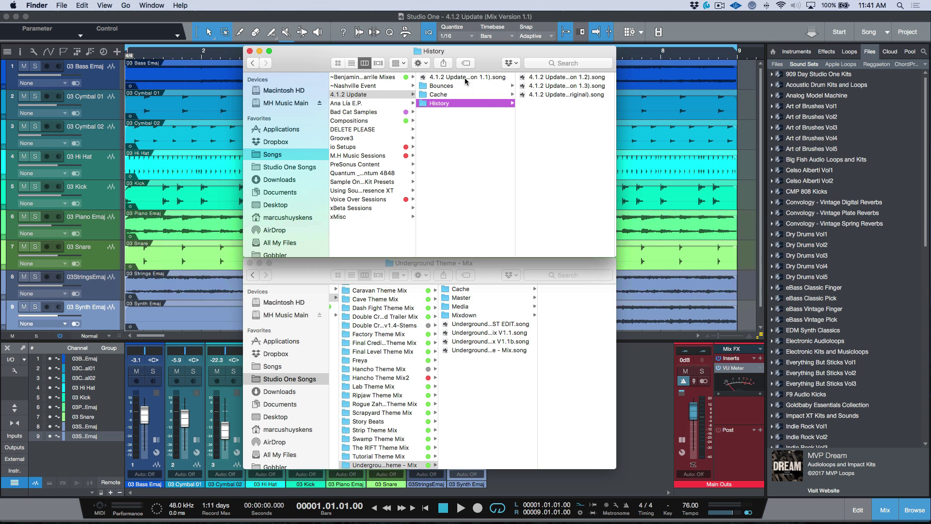
{"action": "left_click", "coordinate": [457, 79]}
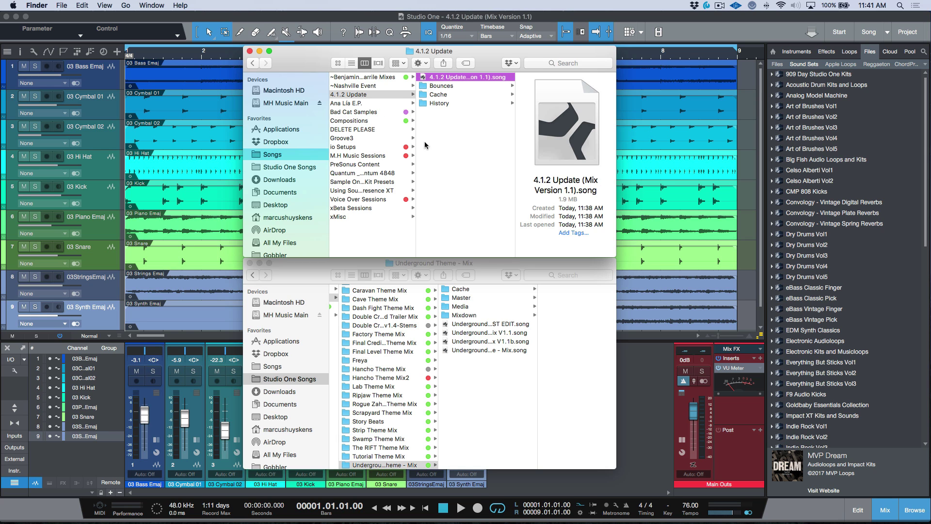
{"action": "left_click", "coordinate": [463, 103]}
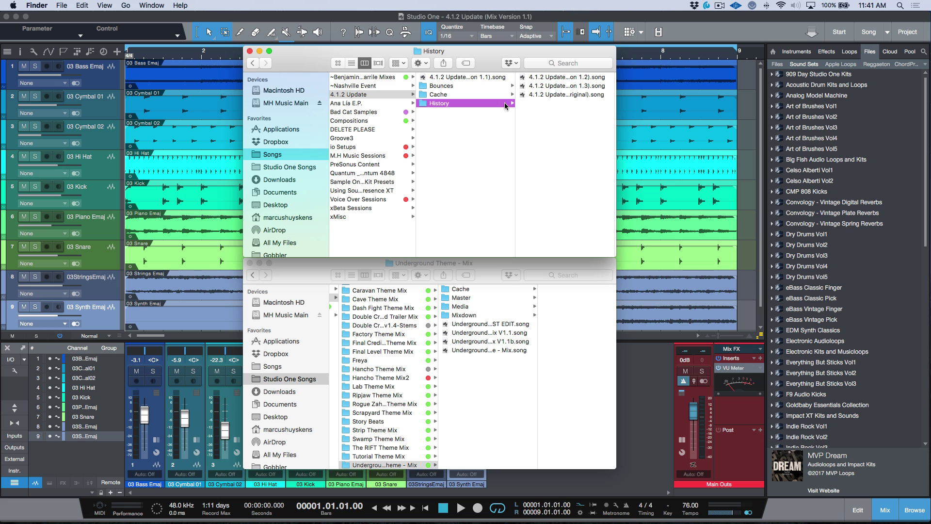
Return to Studio One and restore the (Original) version of the 4.1.2 Update song
{"action": "left_click", "coordinate": [579, 21]}
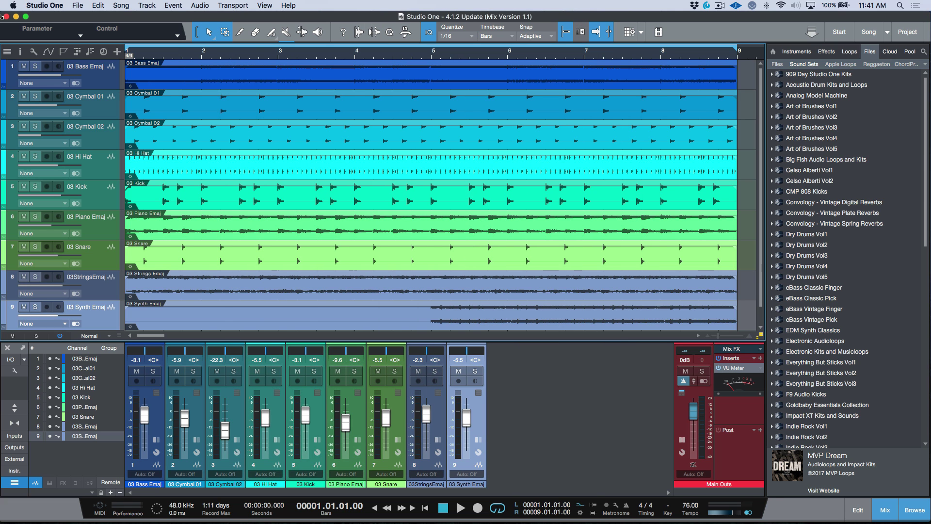
{"action": "left_click", "coordinate": [78, 5]}
{"action": "left_click", "coordinate": [96, 88]}
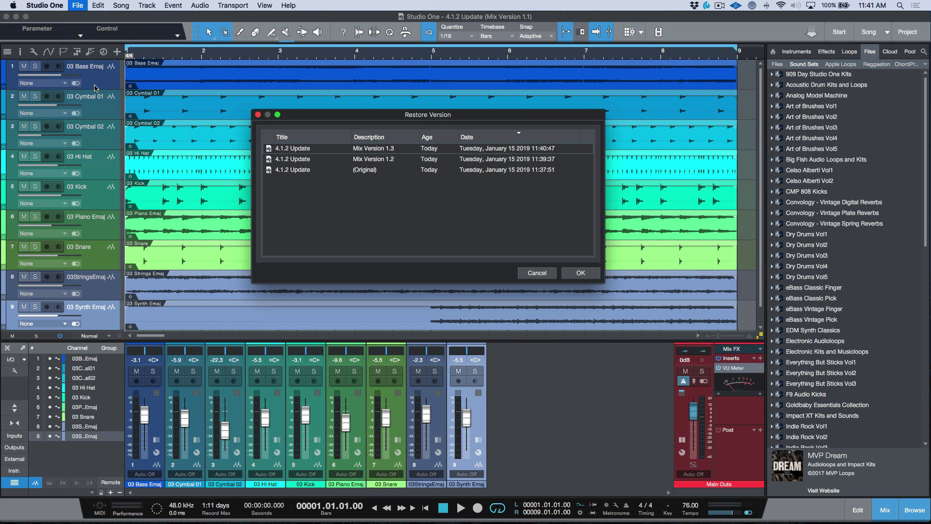
{"action": "left_click", "coordinate": [355, 170]}
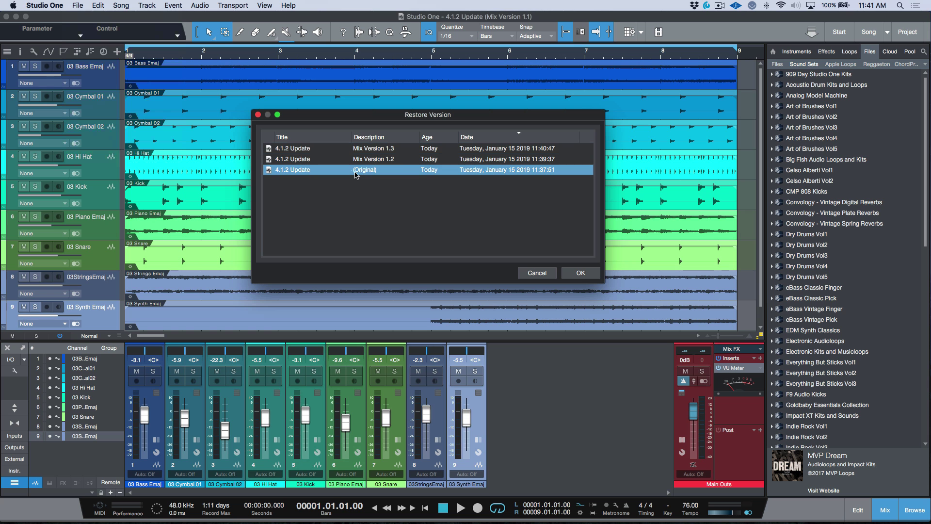
{"action": "left_click", "coordinate": [580, 273]}
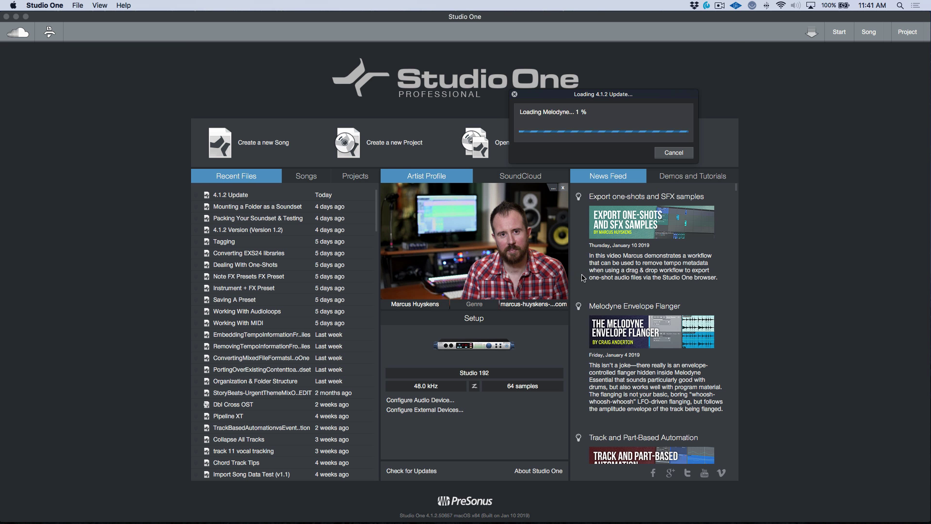
Switch to Finder and inspect the version files in the History folder and the 4.1.2 Update.song file in the song folder
{"action": "key", "text": "super+Tab"}
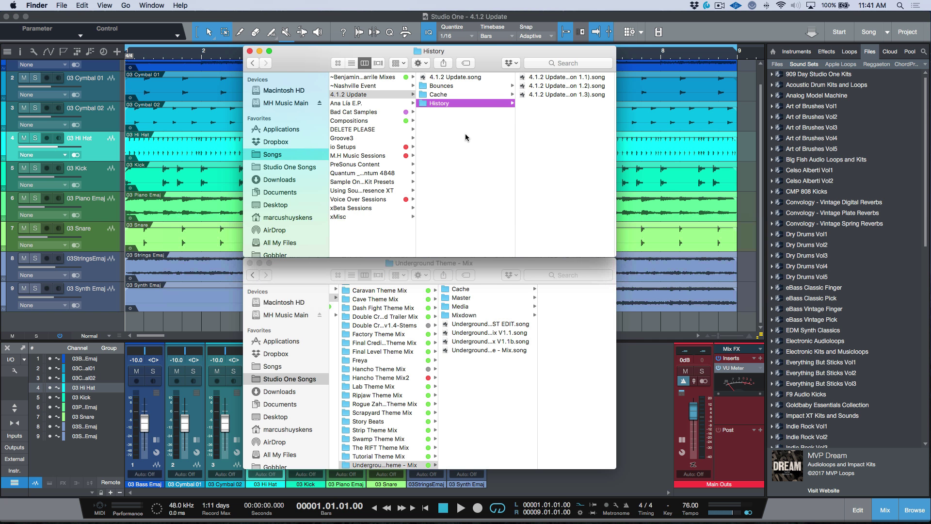
{"action": "left_click", "coordinate": [574, 79]}
{"action": "left_click", "coordinate": [468, 86]}
{"action": "left_click", "coordinate": [474, 95]}
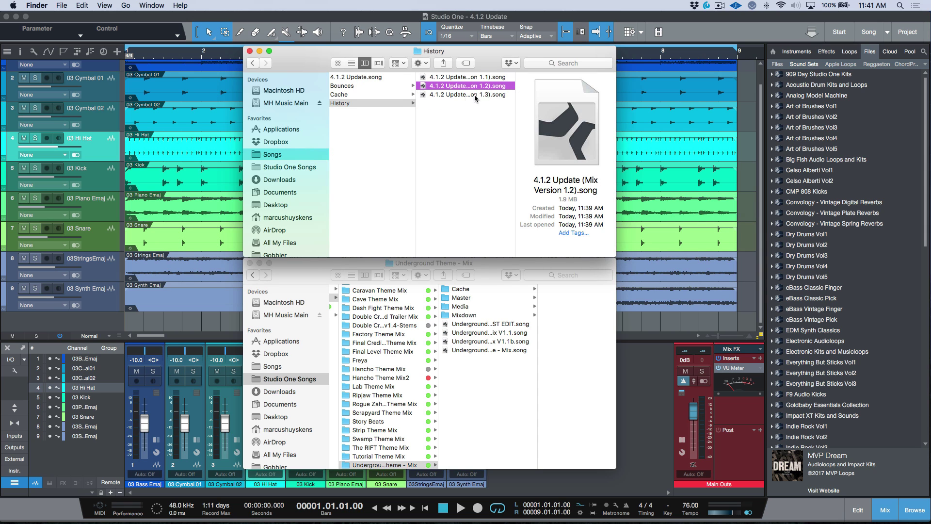
{"action": "scroll", "coordinate": [412, 99], "scroll_direction": "left", "scroll_amount": 5}
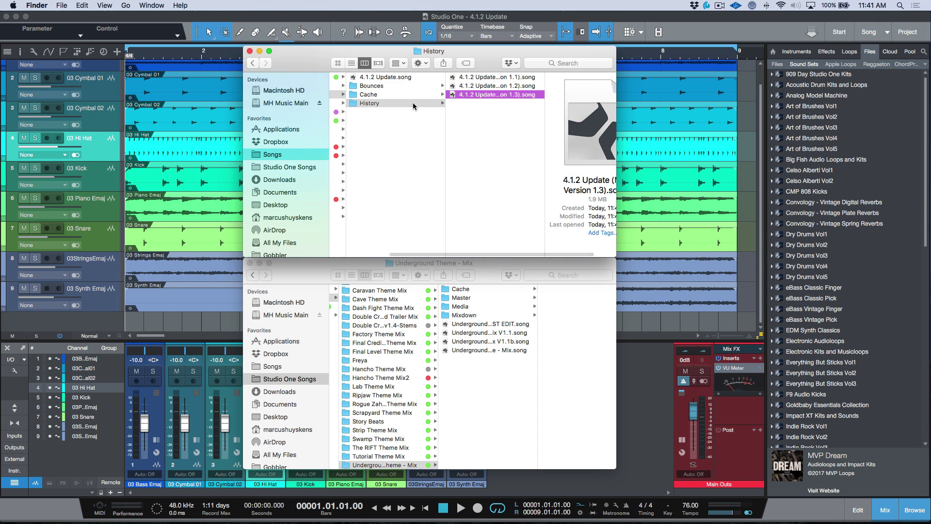
{"action": "left_click", "coordinate": [444, 77]}
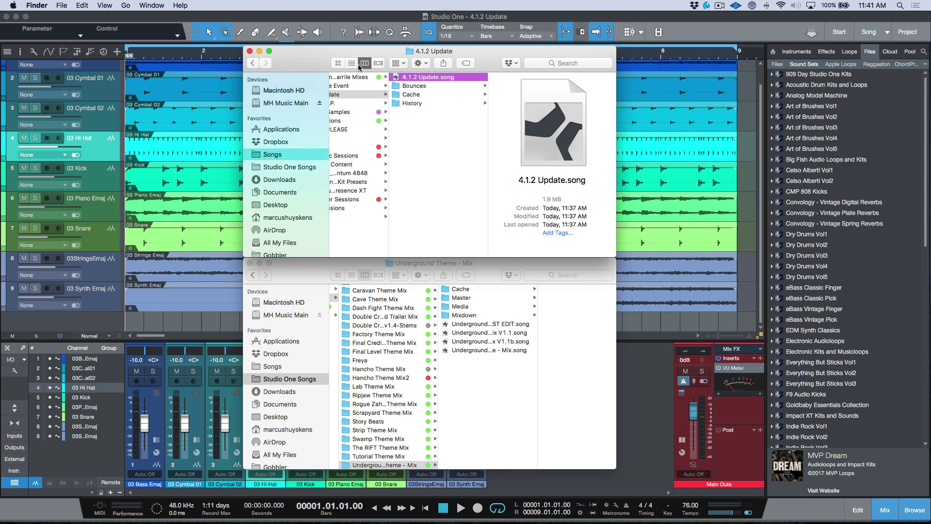
Return to Studio One and restore Mix Version 1.3 of the song
{"action": "left_click", "coordinate": [244, 18]}
{"action": "left_click", "coordinate": [77, 6]}
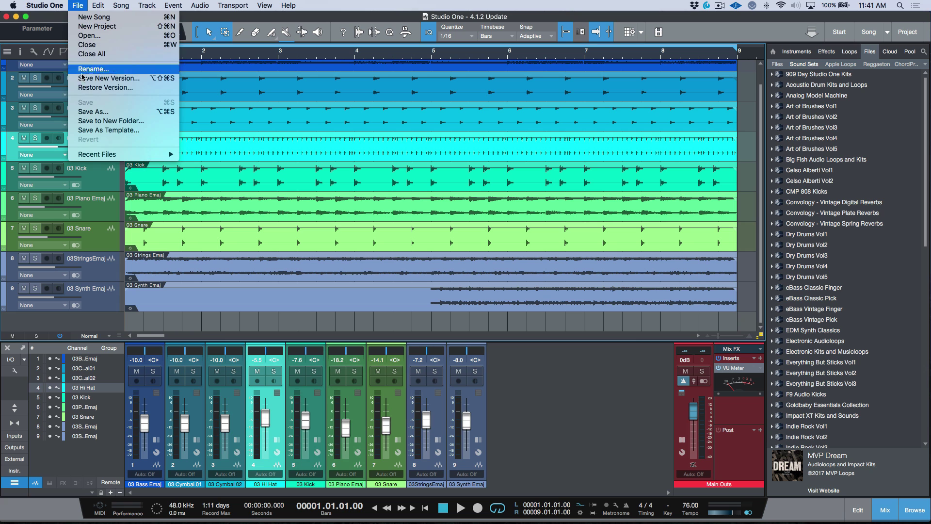
{"action": "left_click", "coordinate": [87, 89]}
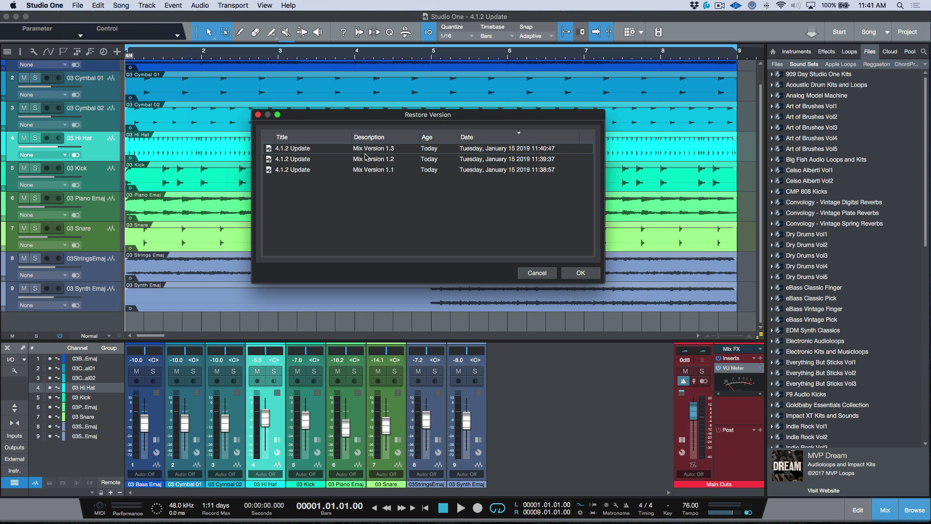
{"action": "left_click", "coordinate": [370, 150]}
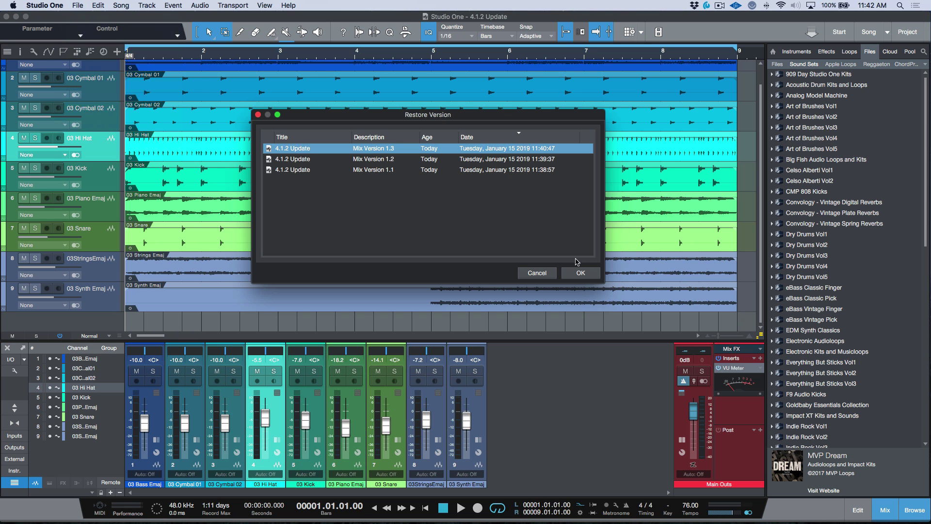
{"action": "left_click", "coordinate": [580, 273]}
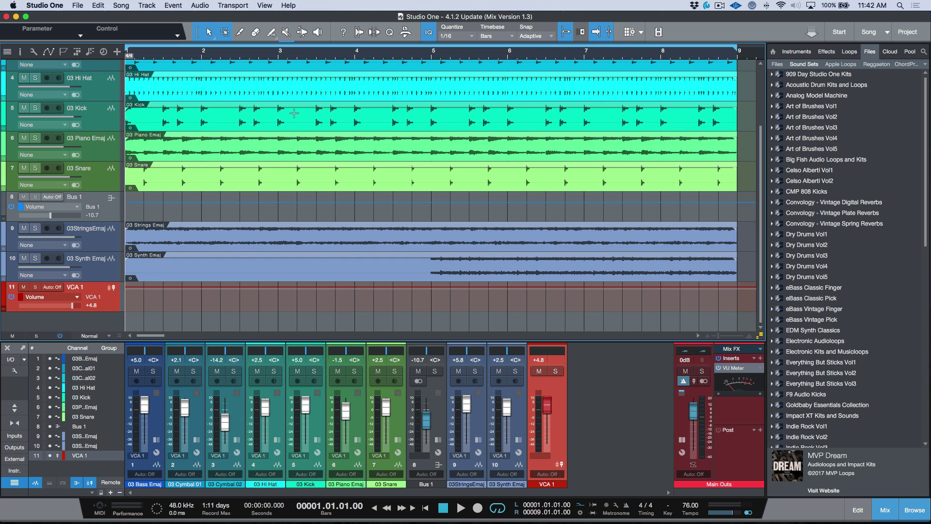
Switch to Finder and inspect the Mix Version 1.3 song file and the version files in the History folder
{"action": "key", "text": "super+Tab"}
{"action": "left_click", "coordinate": [453, 77]}
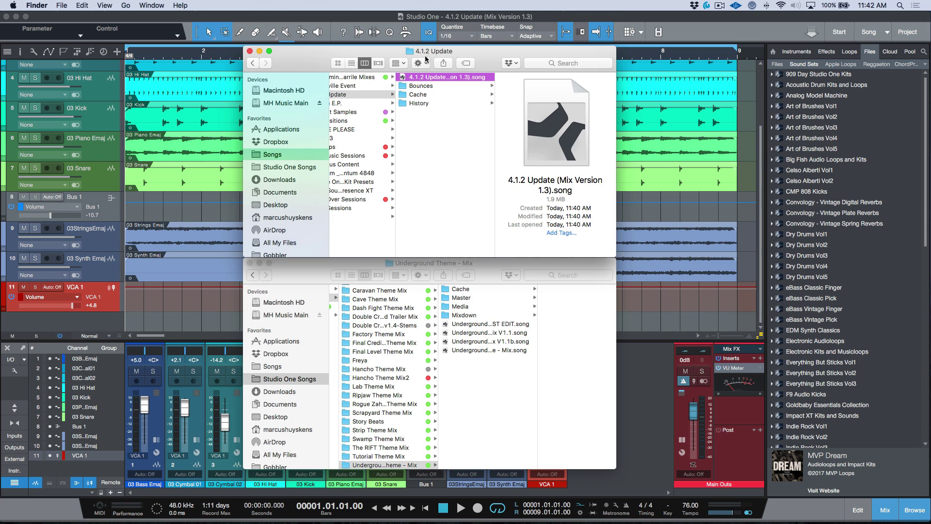
{"action": "left_click", "coordinate": [438, 104]}
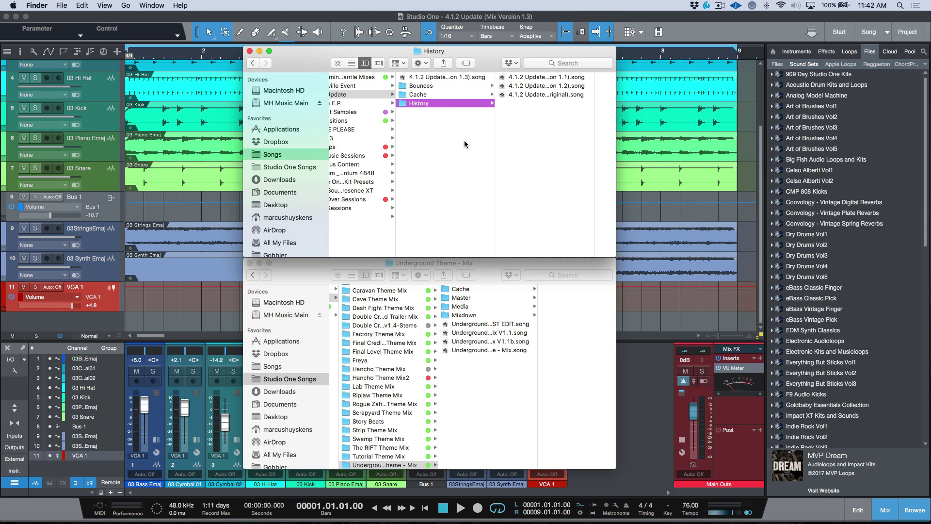
Return to Studio One and open Mix Version 1.2 from the 4.1.2 Update song's entry in the start page's recent files
{"action": "left_click", "coordinate": [724, 22]}
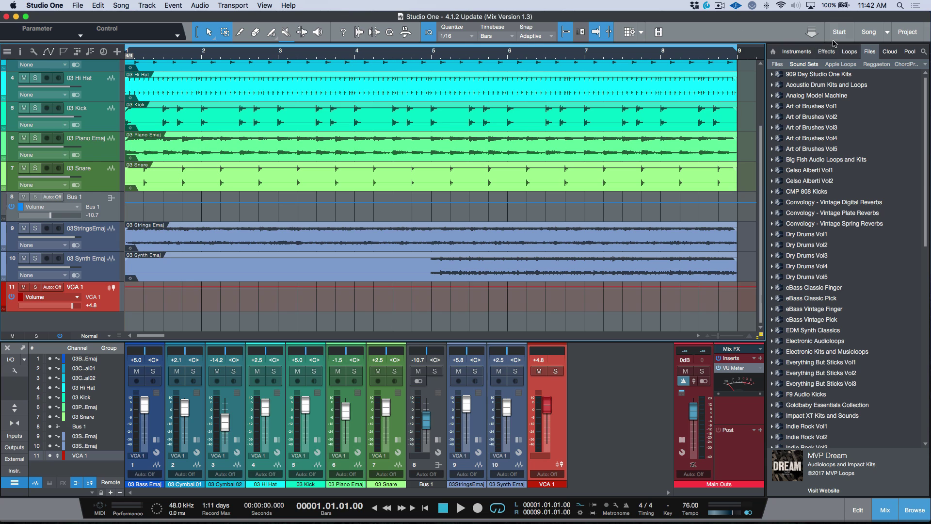
{"action": "left_click", "coordinate": [839, 32]}
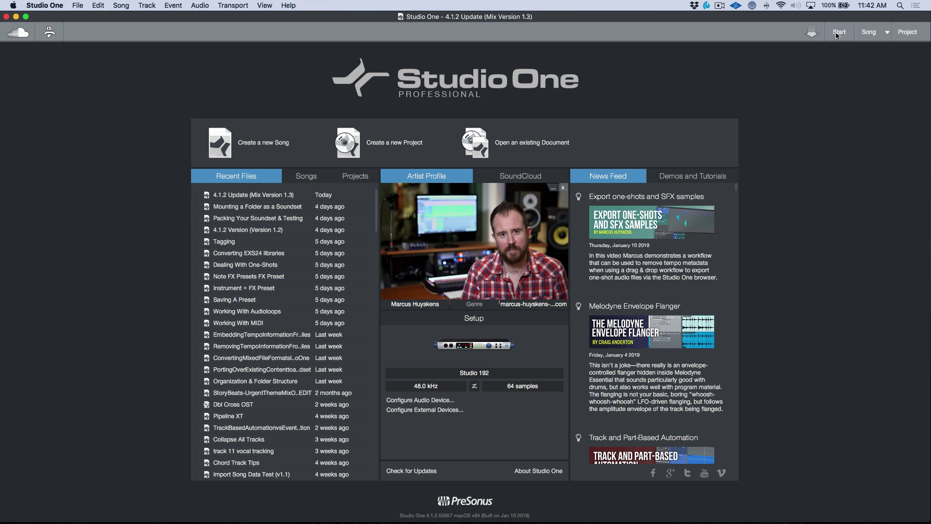
{"action": "right_click", "coordinate": [265, 195]}
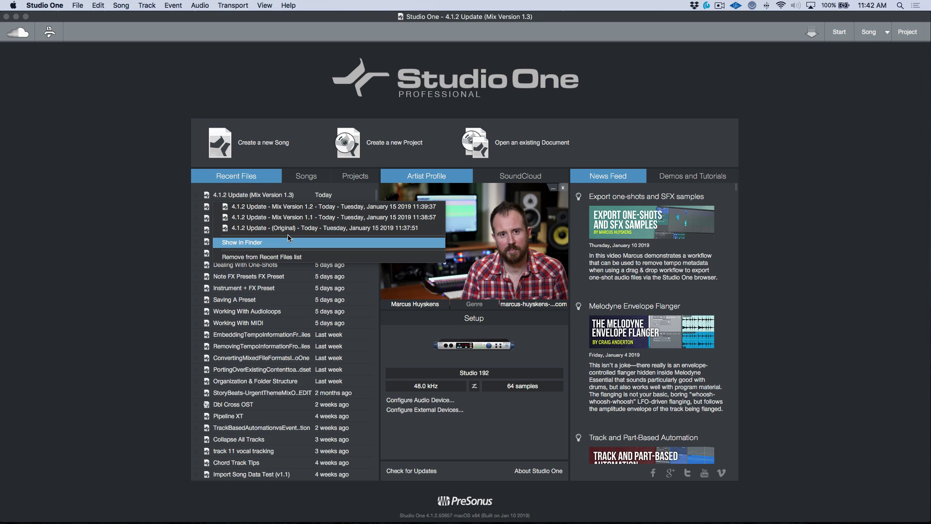
{"action": "left_click", "coordinate": [303, 206]}
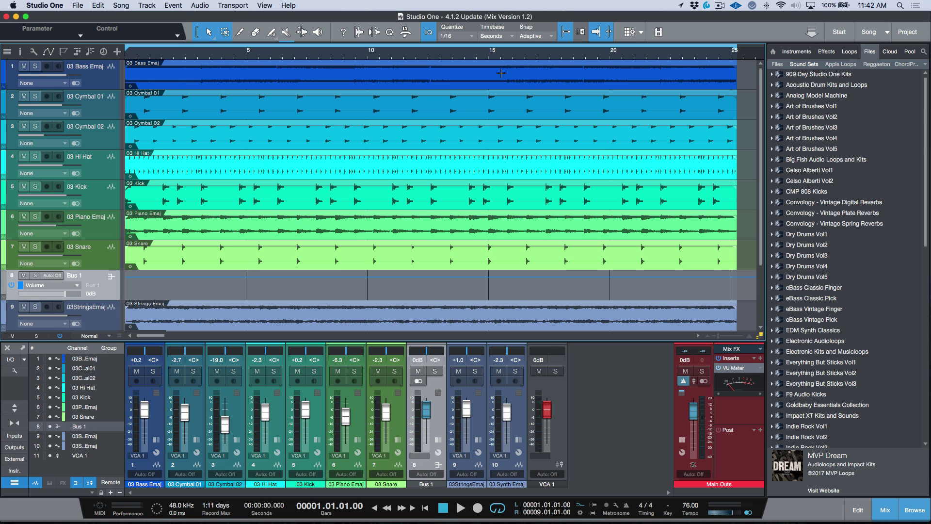
Save the song as a new version with the incremental option turned off and the description "Mix Version 1.2 Alternate"
{"action": "left_click", "coordinate": [78, 6]}
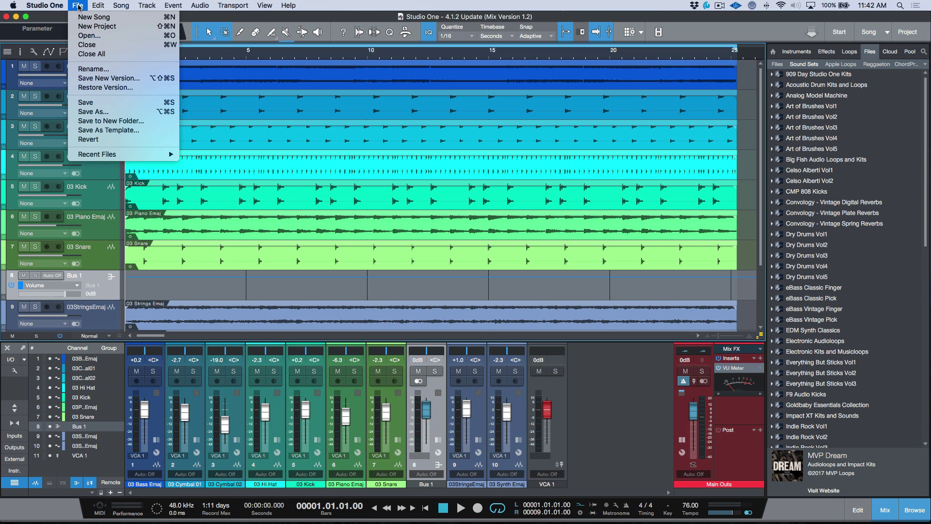
{"action": "left_click", "coordinate": [98, 19]}
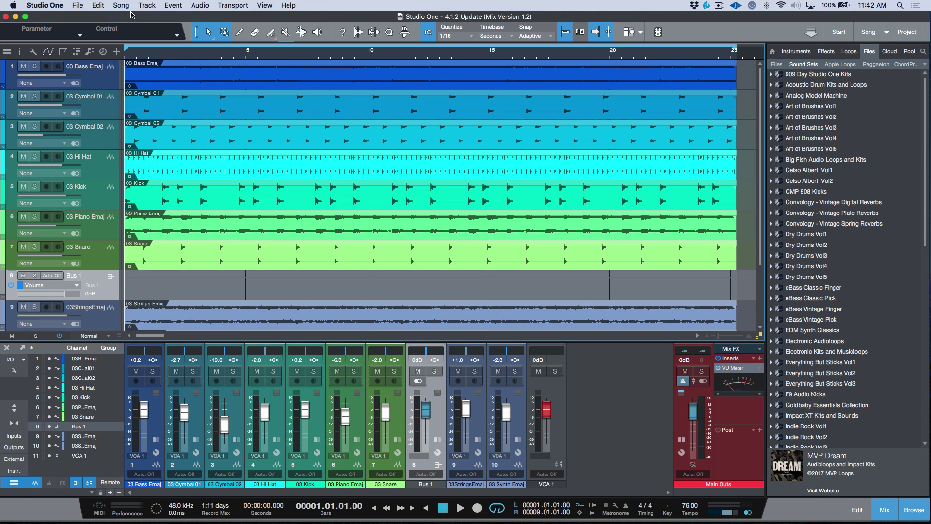
{"action": "left_click", "coordinate": [77, 6]}
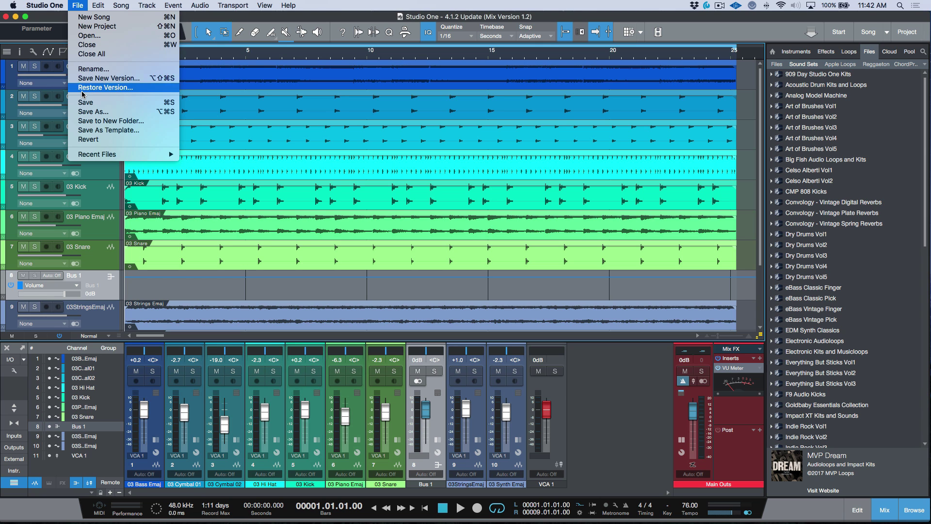
{"action": "left_click", "coordinate": [117, 81]}
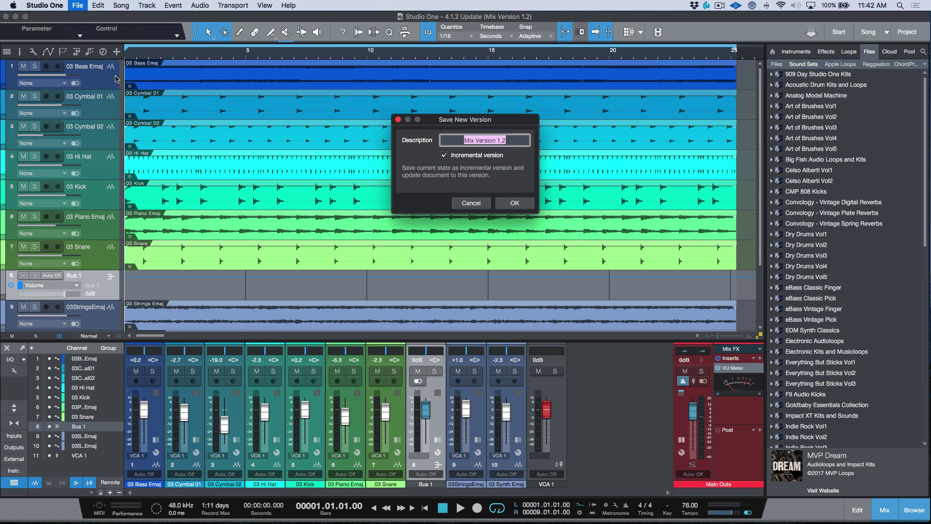
{"action": "left_click", "coordinate": [447, 158]}
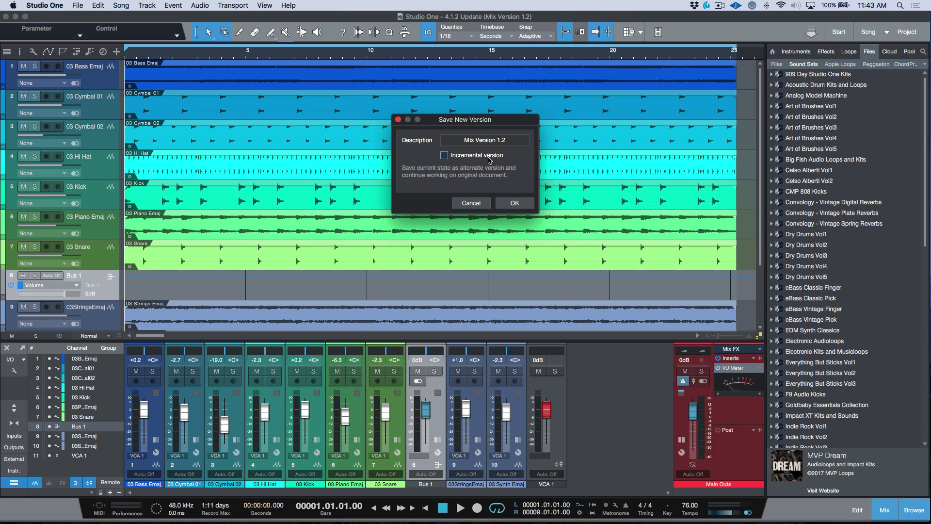
{"action": "left_click", "coordinate": [518, 141]}
{"action": "left_click", "coordinate": [524, 141]}
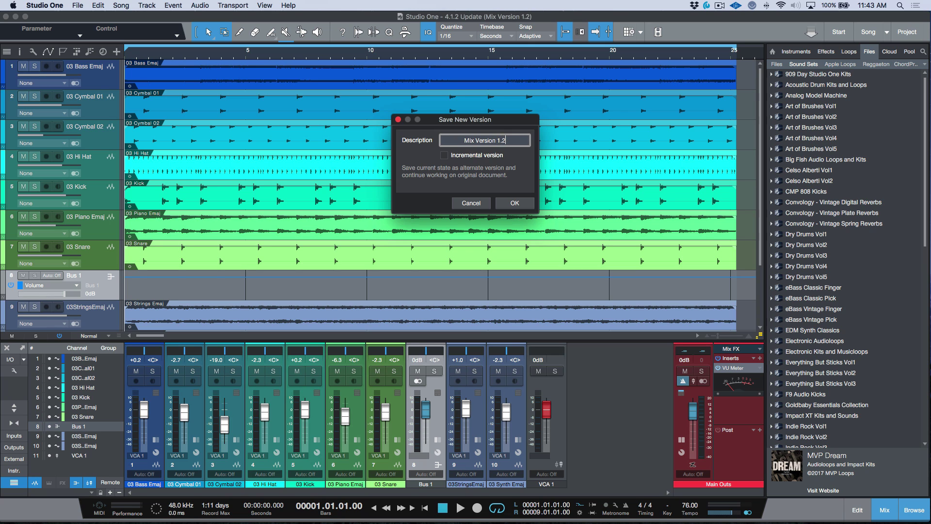
{"action": "type", "text": "Alternate"}
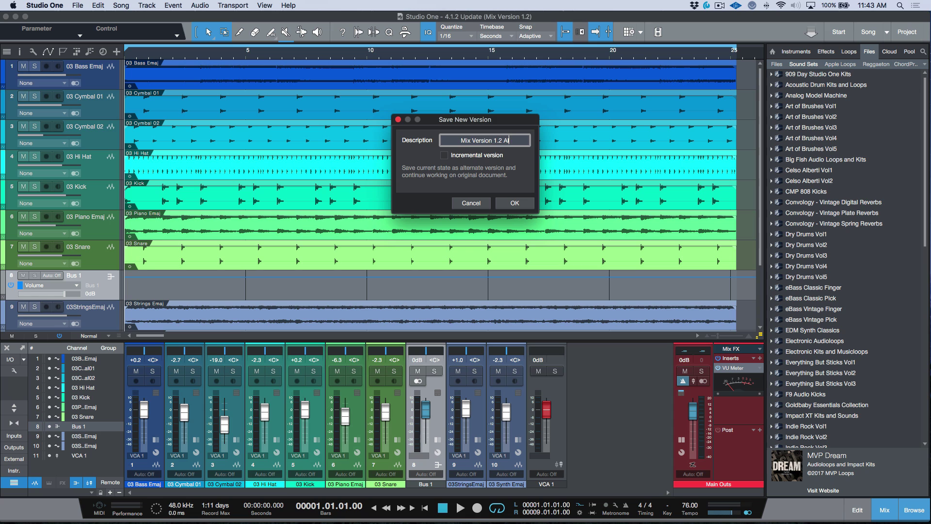
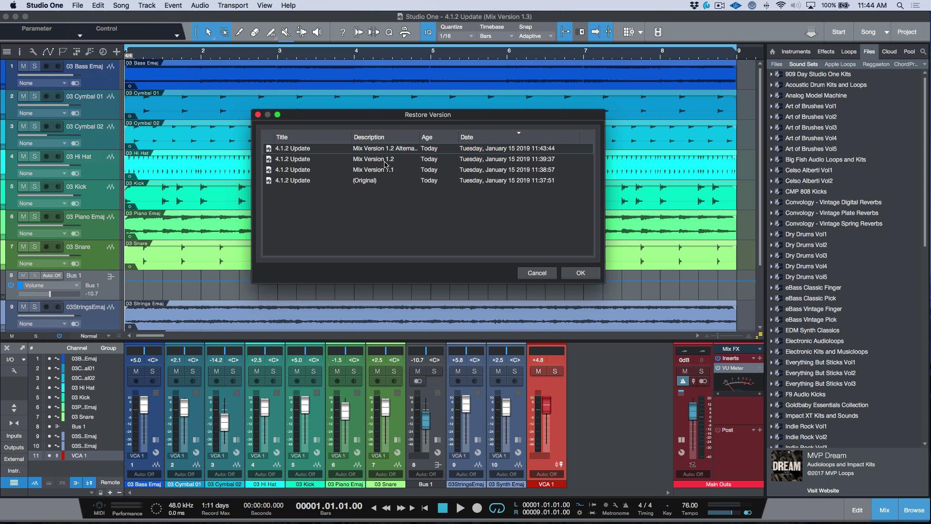
Cancel the open version list without restoring, and restore the song's (Original) version
{"action": "left_click", "coordinate": [542, 272]}
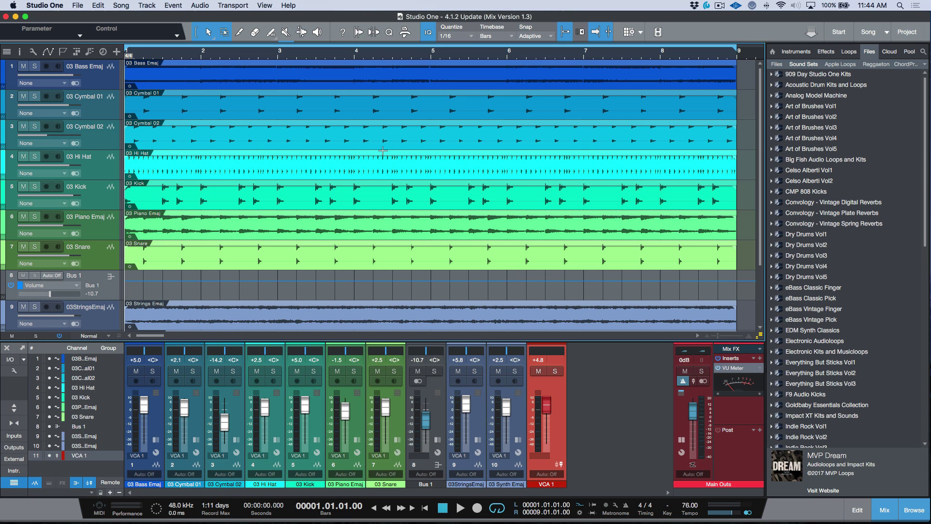
{"action": "left_click", "coordinate": [80, 6]}
{"action": "left_click", "coordinate": [109, 79]}
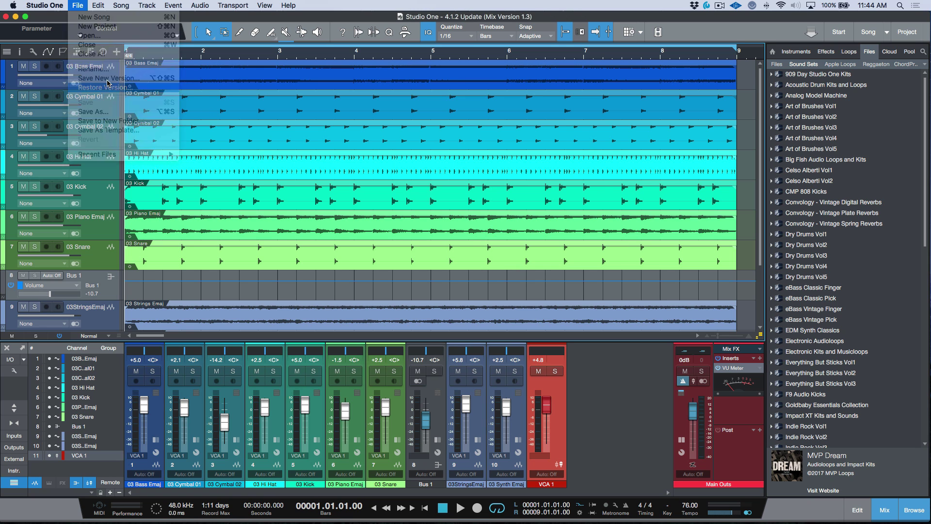
{"action": "left_click", "coordinate": [376, 180]}
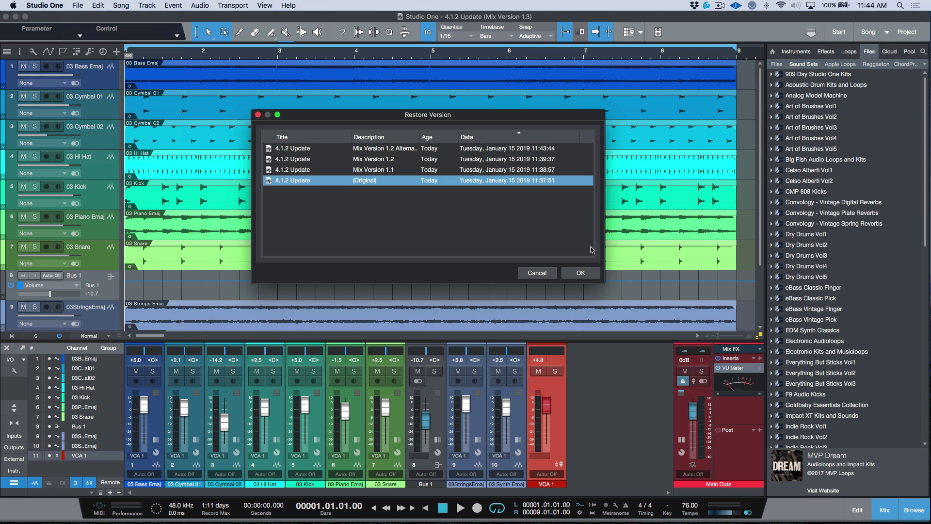
{"action": "left_click", "coordinate": [580, 273]}
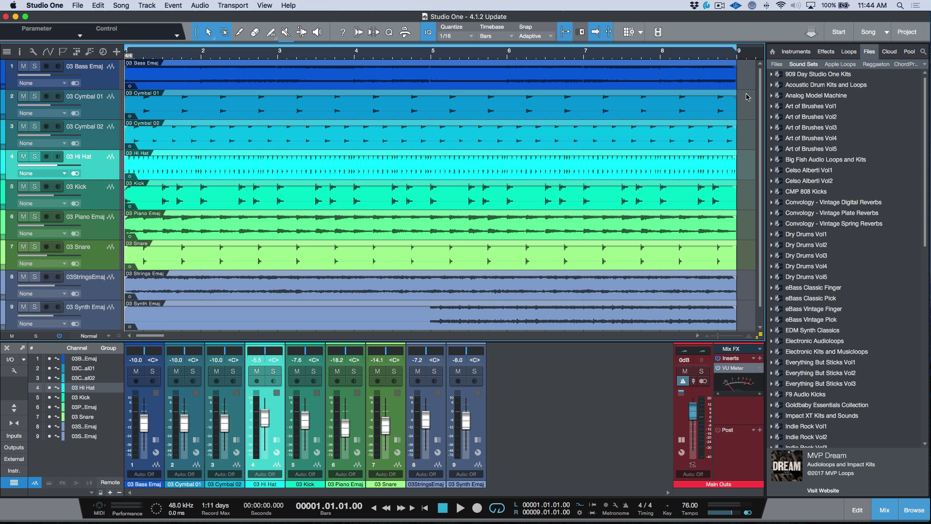
Lower the volume of the 03 Bass and 03 Cymbal 01 events and raise the volume of the 03 Cymbal 02 event
{"action": "key", "text": "super+a"}
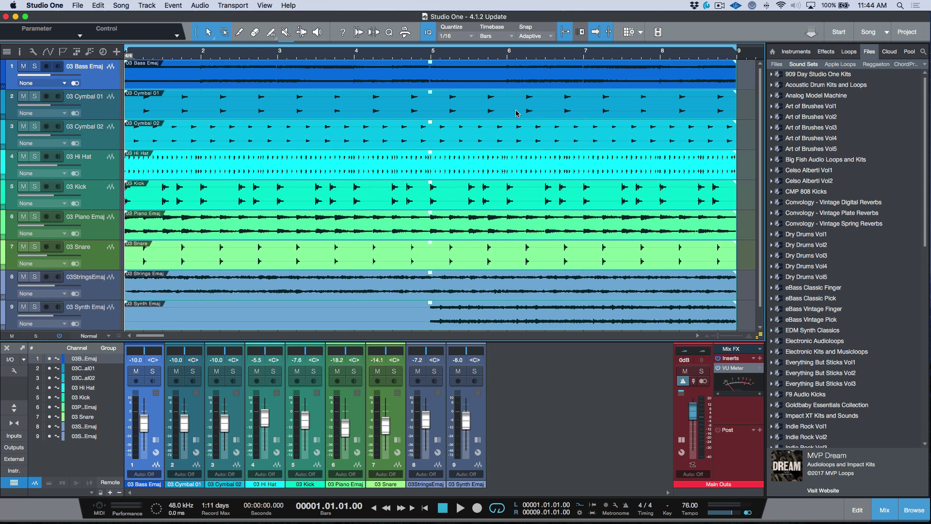
{"action": "left_click", "coordinate": [111, 113]}
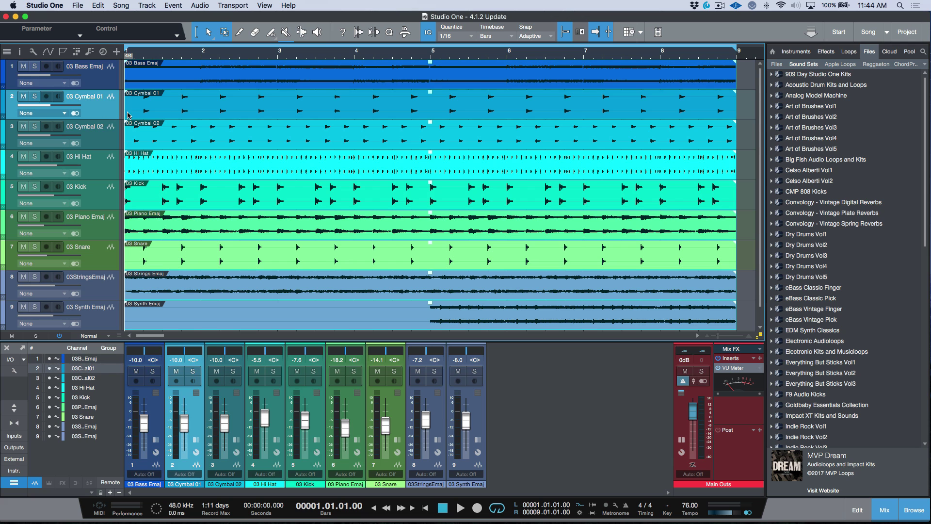
{"action": "left_click", "coordinate": [685, 84]}
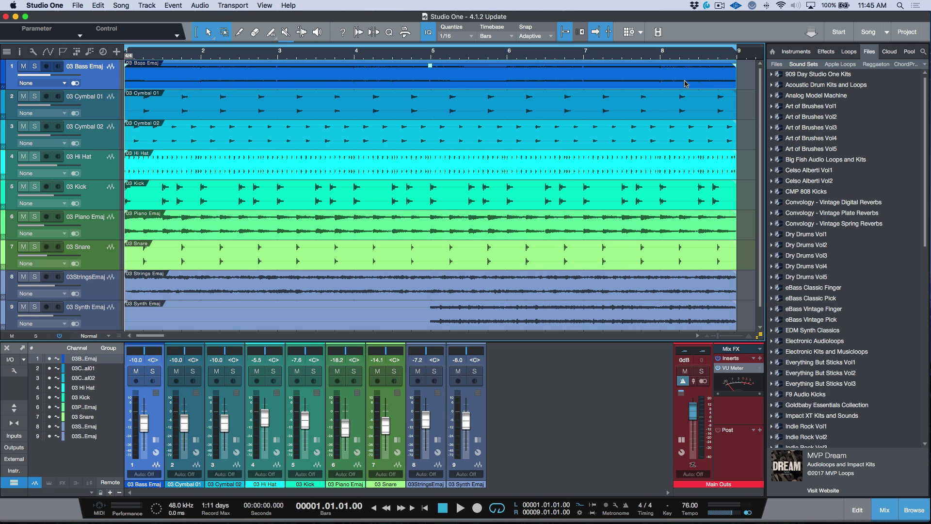
{"action": "key", "text": "Down"}
{"action": "key", "text": "alt+Down"}
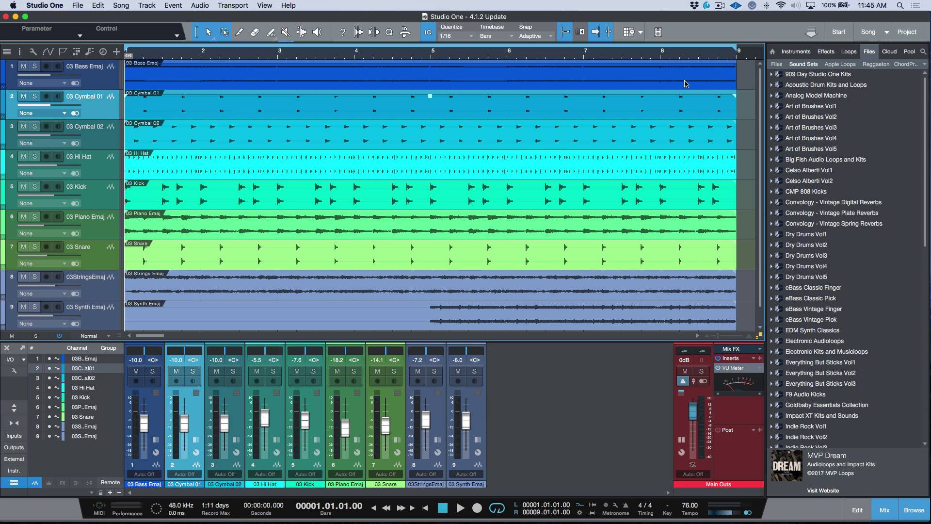
{"action": "key", "text": "Down"}
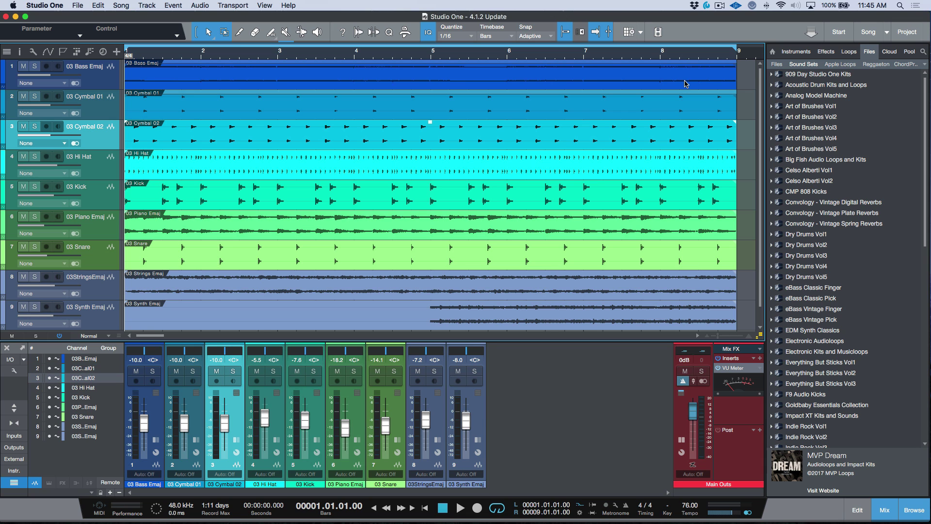
{"action": "key", "text": "alt+Up"}
{"action": "key", "text": "alt+Up"}
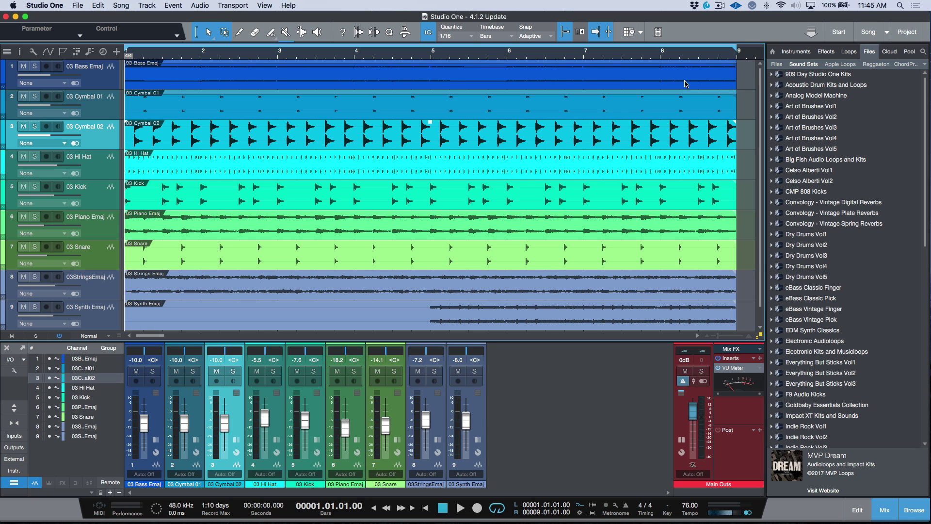
Lower the volume of the 03 Hi Hat and 03 Piano events and raise the volume of the 03 Kick event
{"action": "key", "text": "Down"}
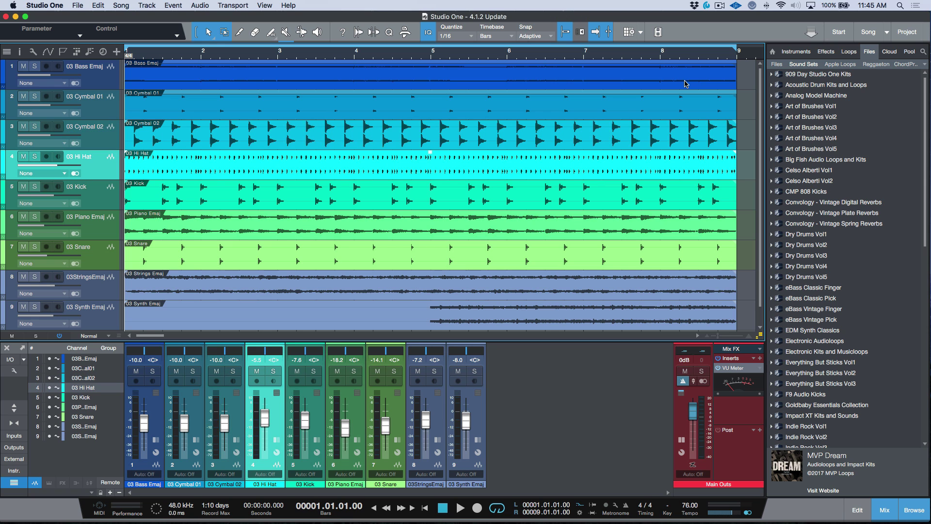
{"action": "key", "text": "alt+Down"}
{"action": "key", "text": "Down"}
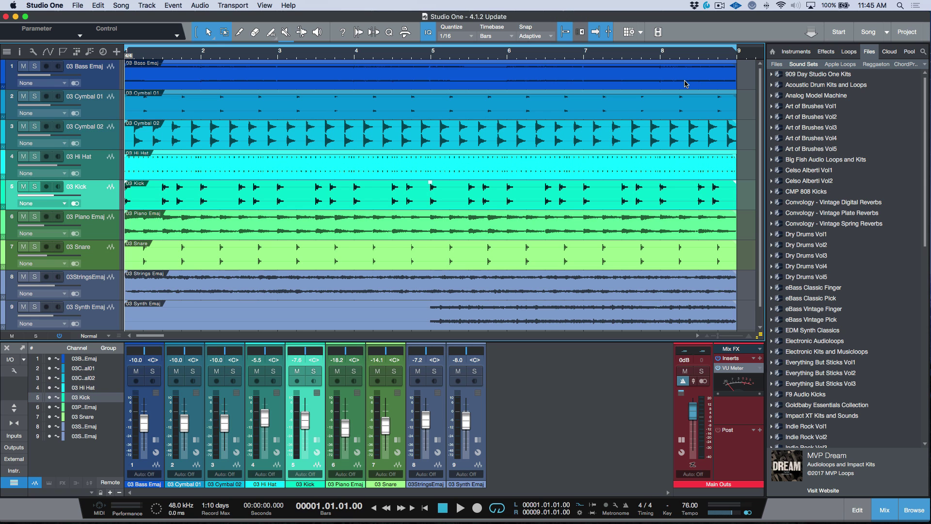
{"action": "key", "text": "alt+Up"}
{"action": "key", "text": "Down"}
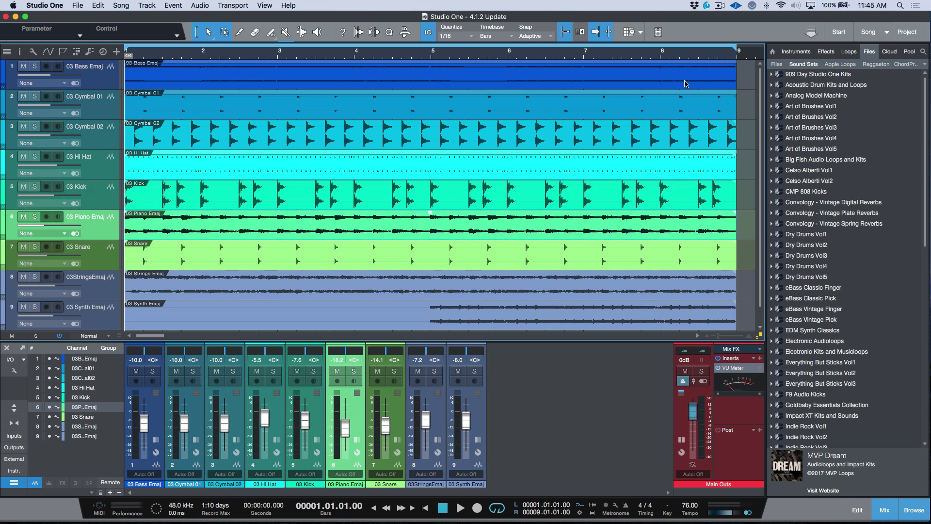
{"action": "key", "text": "alt+Down"}
{"action": "key", "text": "alt+Down"}
Lower the volume of the 03 Strings event and raise the volume of the 03 Synth event
{"action": "key", "text": "Down"}
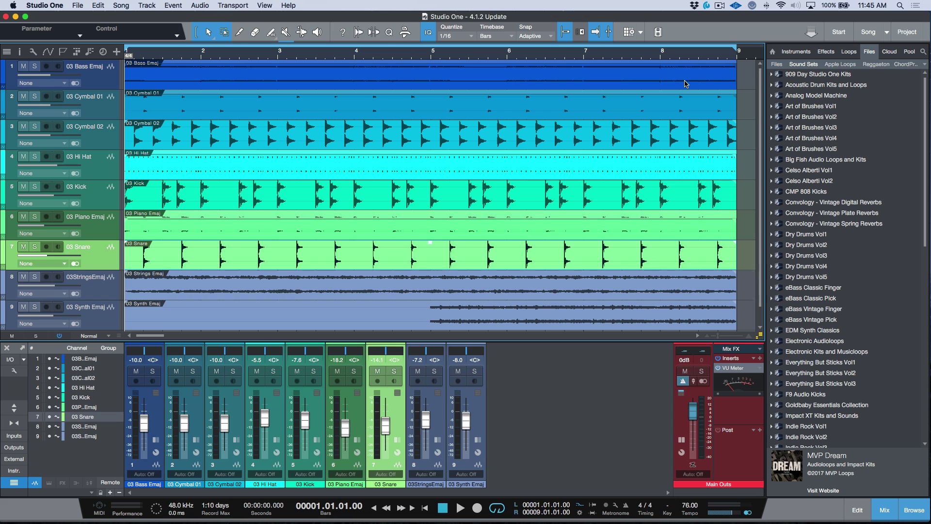
{"action": "key", "text": "Down"}
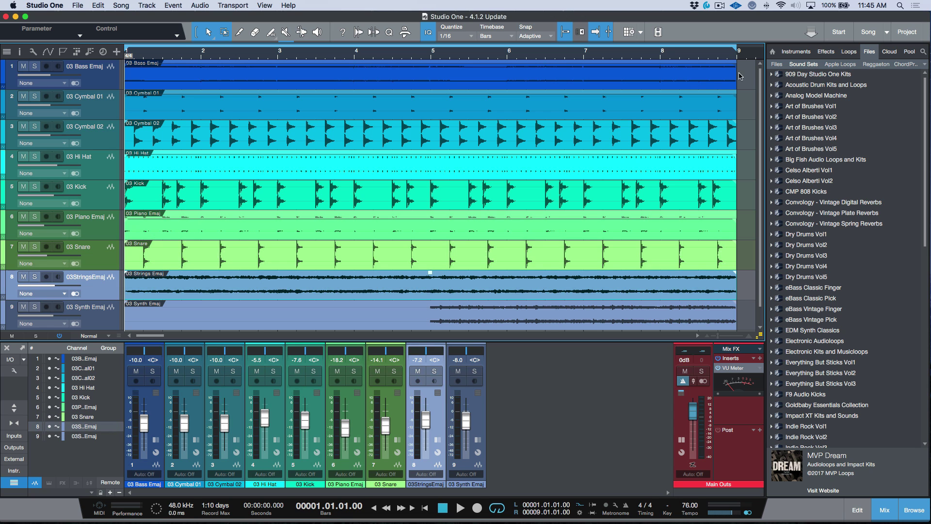
{"action": "mouse_move", "coordinate": [432, 276]}
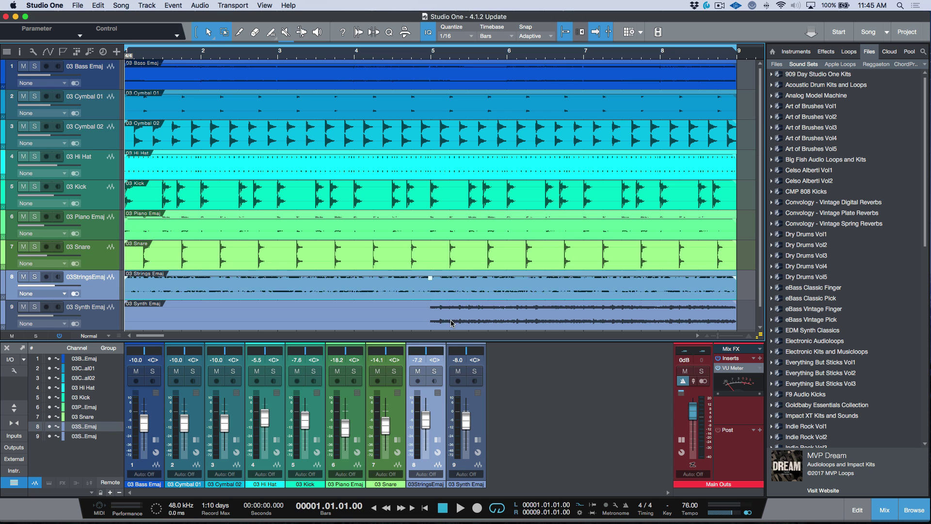
{"action": "left_click_drag", "start_coordinate": [432, 306], "coordinate": [433, 300]}
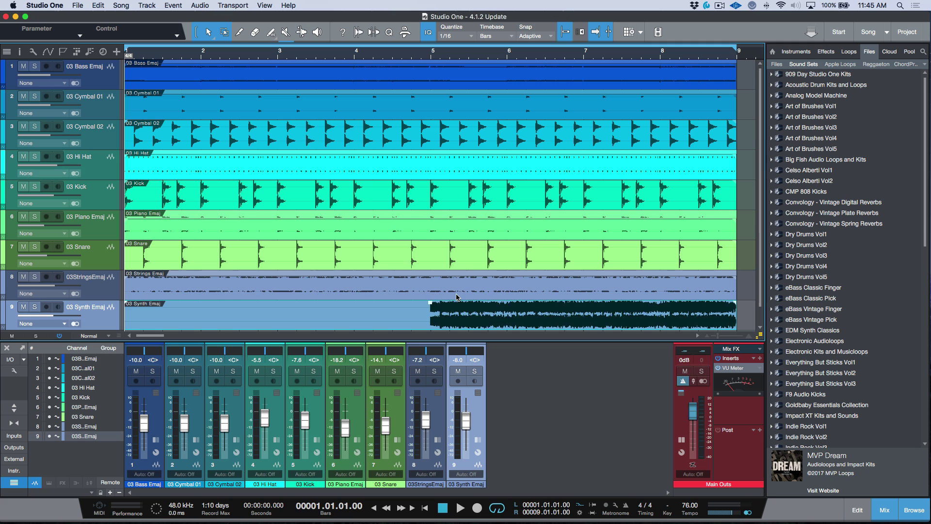
Set the Paint tool to the Saw shape and show the volume automation of the 03 Bass track
{"action": "left_click", "coordinate": [96, 79]}
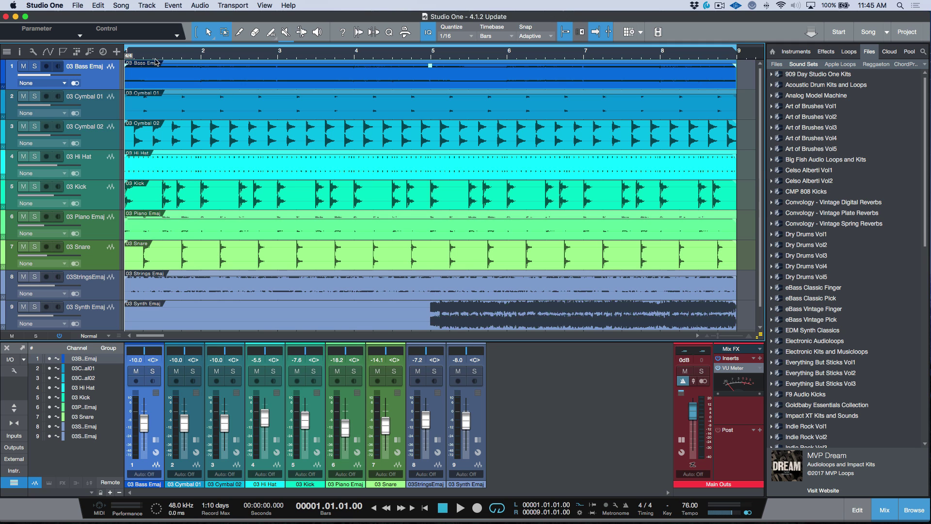
{"action": "left_click", "coordinate": [274, 38]}
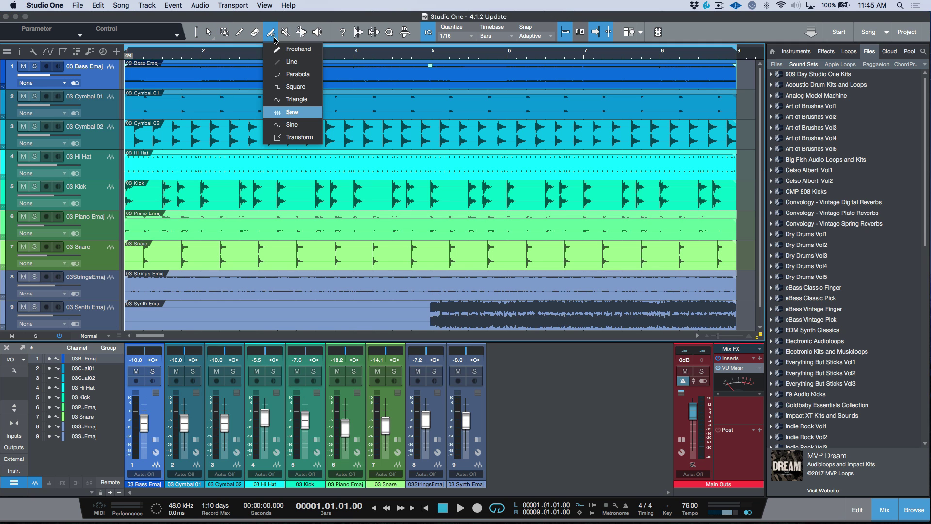
{"action": "left_click", "coordinate": [296, 113]}
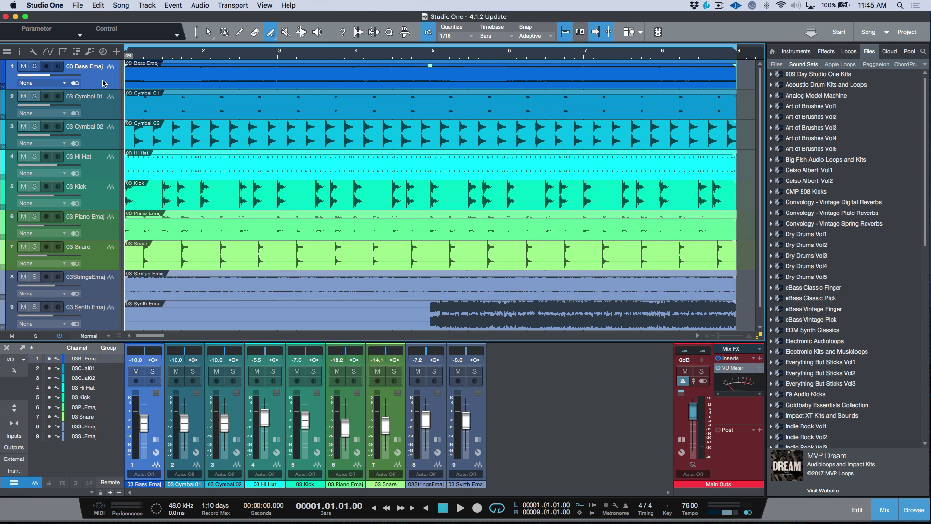
{"action": "key", "text": "a"}
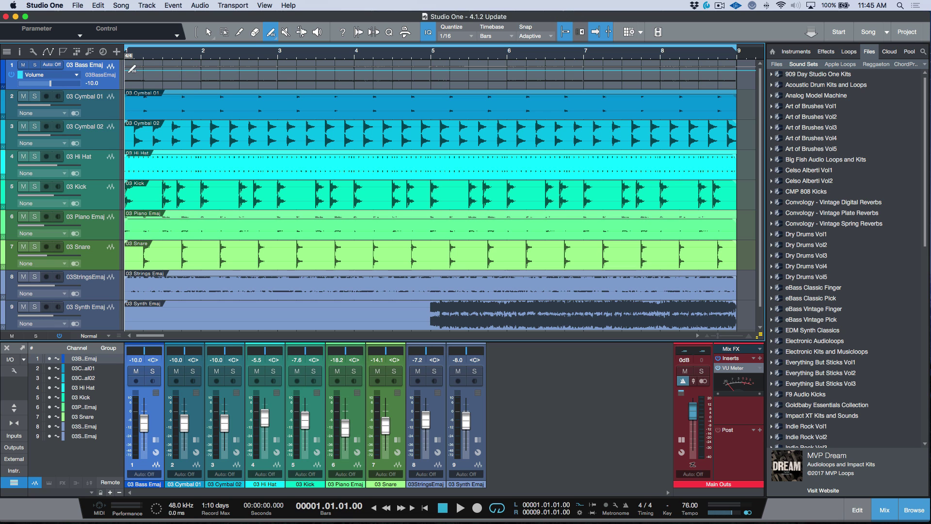
Draw a saw-shaped volume curve across bars 1 to 9 of the 03 Bass automation lane with Quantize set to 1/2
{"action": "mouse_move", "coordinate": [126, 66]}
{"action": "left_mouse_down"}
{"action": "mouse_move", "coordinate": [323, 86]}
{"action": "mouse_move", "coordinate": [742, 84]}
{"action": "left_mouse_up"}
{"action": "key", "text": "super+z"}
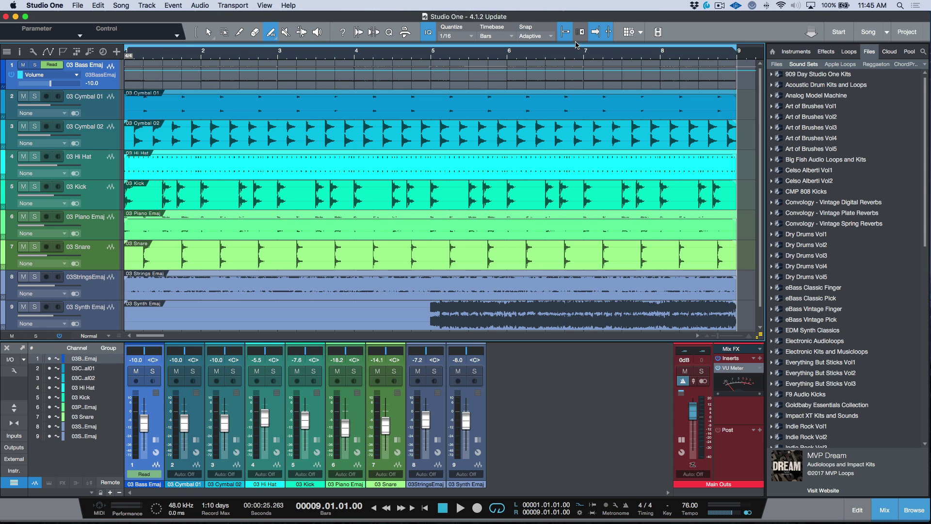
{"action": "left_click", "coordinate": [466, 35]}
{"action": "left_click", "coordinate": [470, 54]}
{"action": "mouse_move", "coordinate": [129, 69]}
{"action": "left_mouse_down"}
{"action": "mouse_move", "coordinate": [658, 83]}
{"action": "mouse_move", "coordinate": [736, 74]}
{"action": "left_mouse_up"}
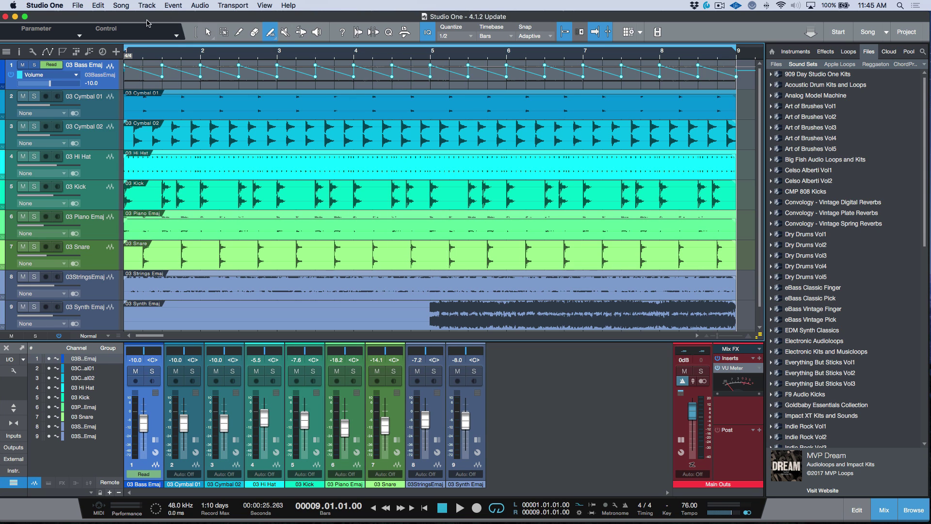
Save the song as a new incremental version with the description "AAF For Pro Tools Export"
{"action": "left_click", "coordinate": [78, 6]}
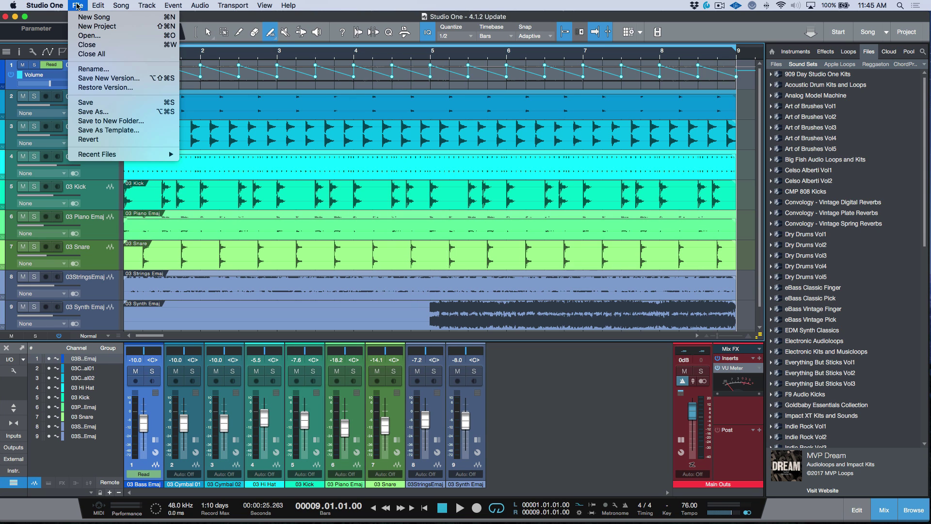
{"action": "left_click", "coordinate": [103, 79]}
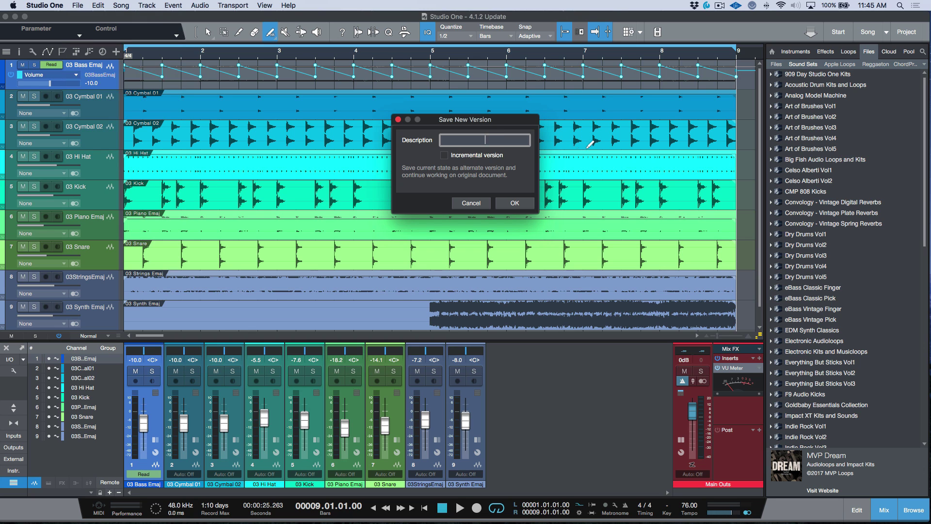
{"action": "left_click", "coordinate": [443, 156]}
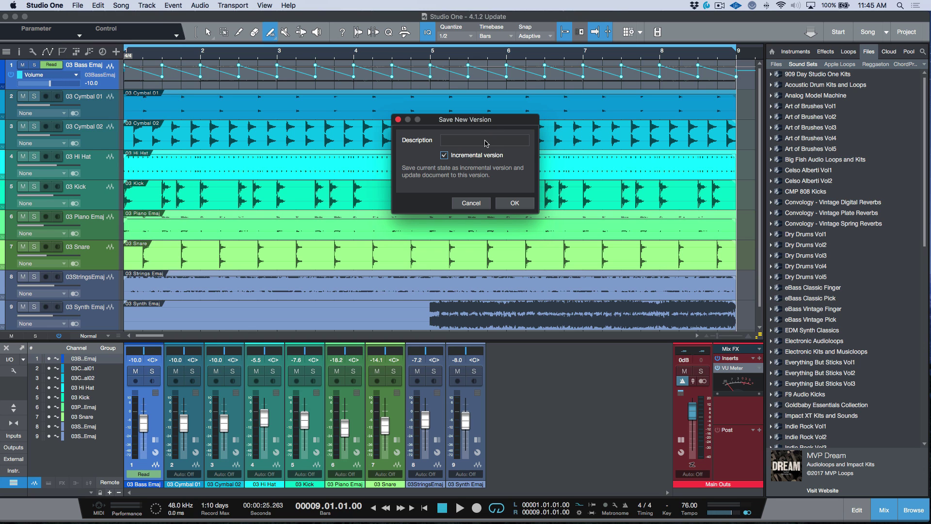
{"action": "left_click", "coordinate": [485, 140]}
{"action": "type", "text": "A"}
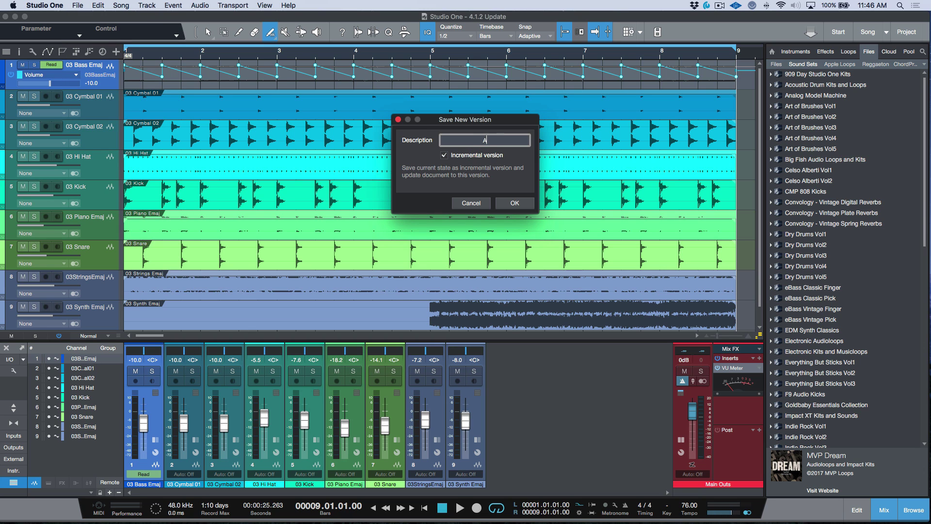
{"action": "type", "text": "AF For Pro Tools Export"}
{"action": "left_click", "coordinate": [516, 204]}
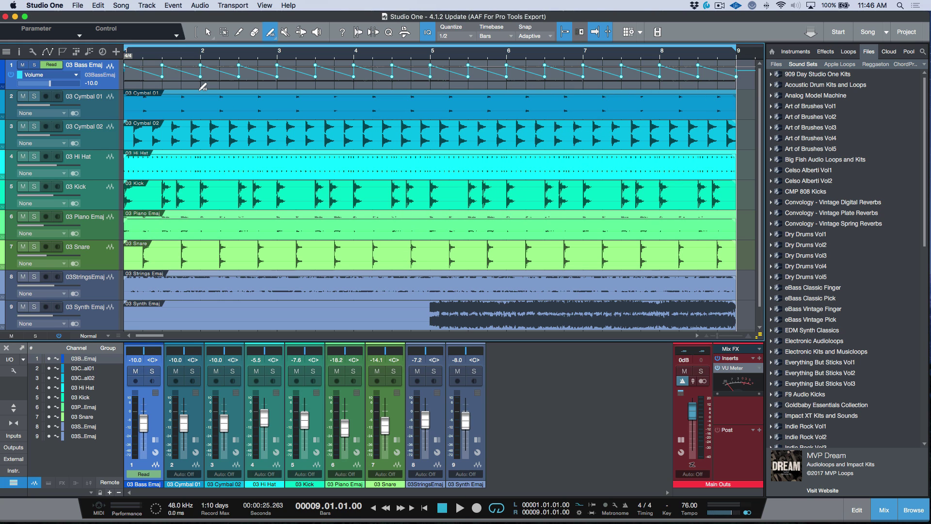
Switch to Finder and inspect the AAF For Pro Tools Export song file and the version files in the History folder
{"action": "key", "text": "super+Tab"}
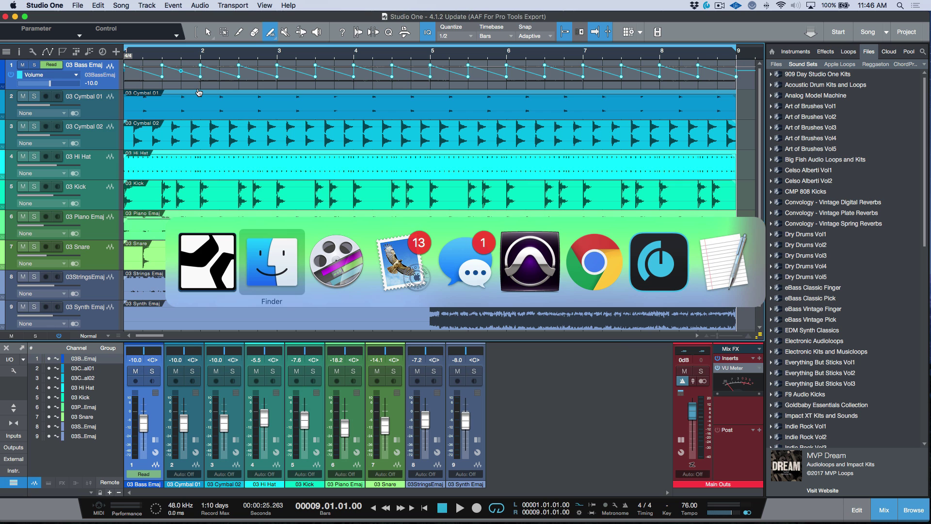
{"action": "left_click", "coordinate": [442, 78]}
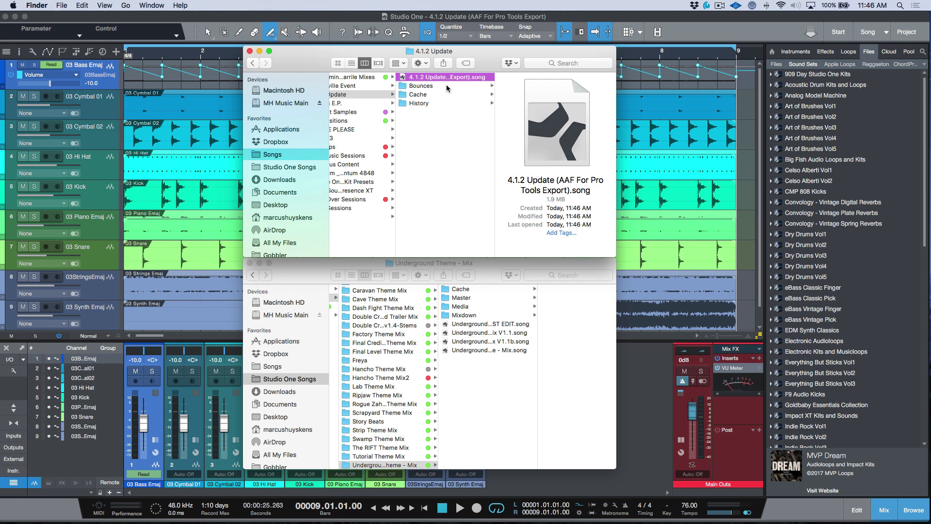
{"action": "left_click", "coordinate": [430, 104]}
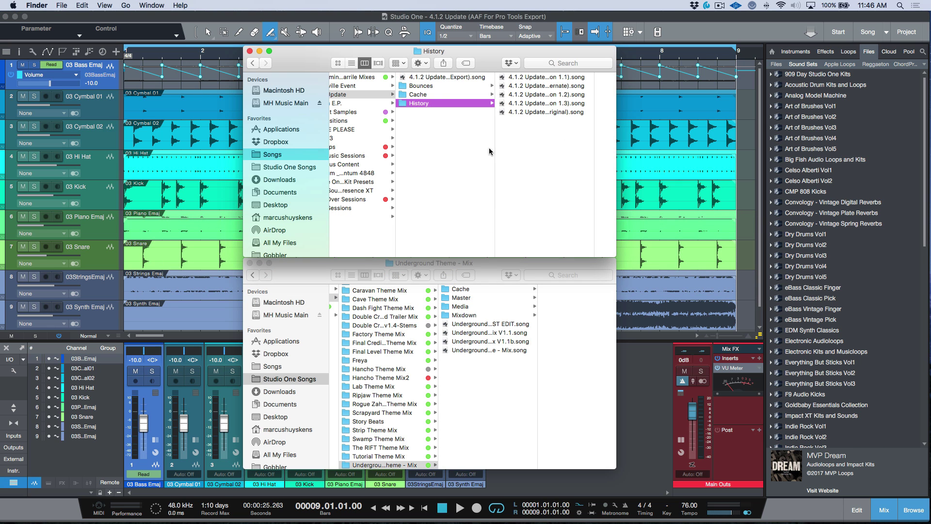
Switch back to Studio One and save the 4.1.2 Update (AAF For Pro Tools Export) song as an AAF file
{"action": "left_click", "coordinate": [253, 18]}
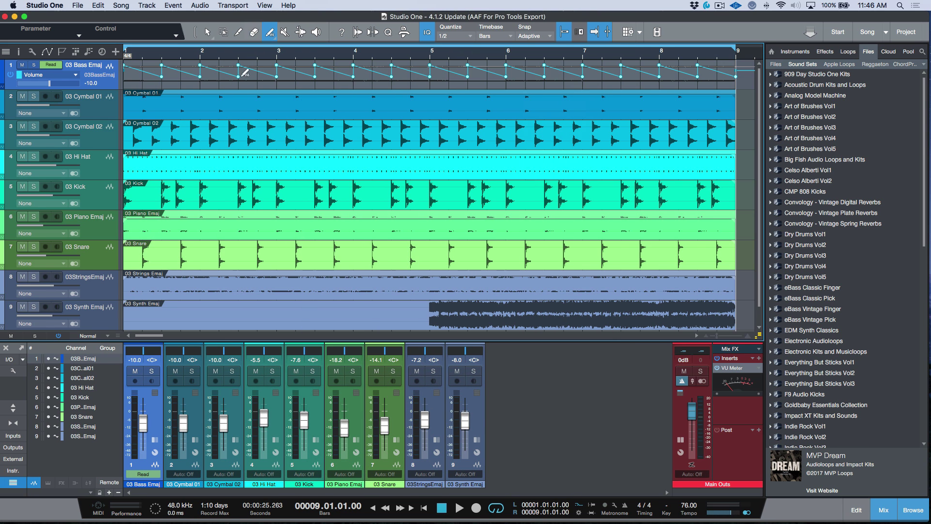
{"action": "left_click", "coordinate": [78, 5]}
{"action": "left_click", "coordinate": [99, 113]}
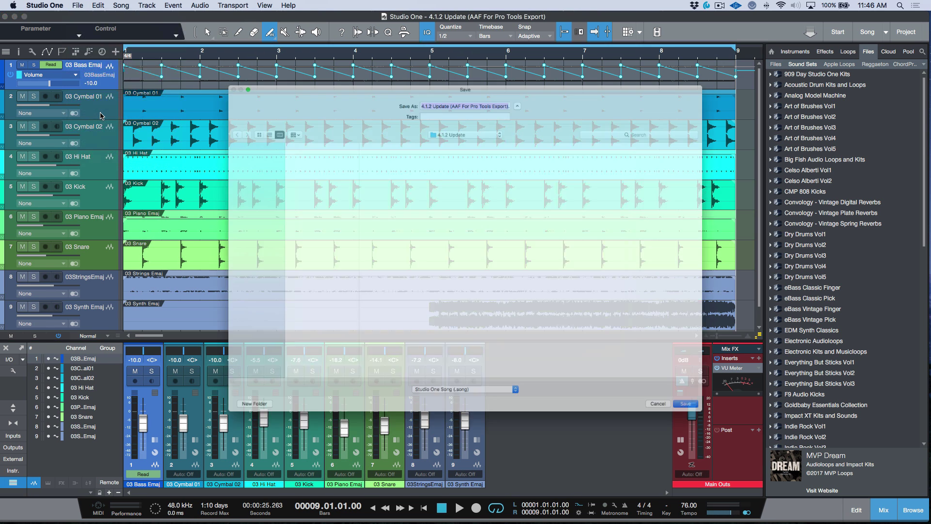
{"action": "left_click", "coordinate": [458, 436]}
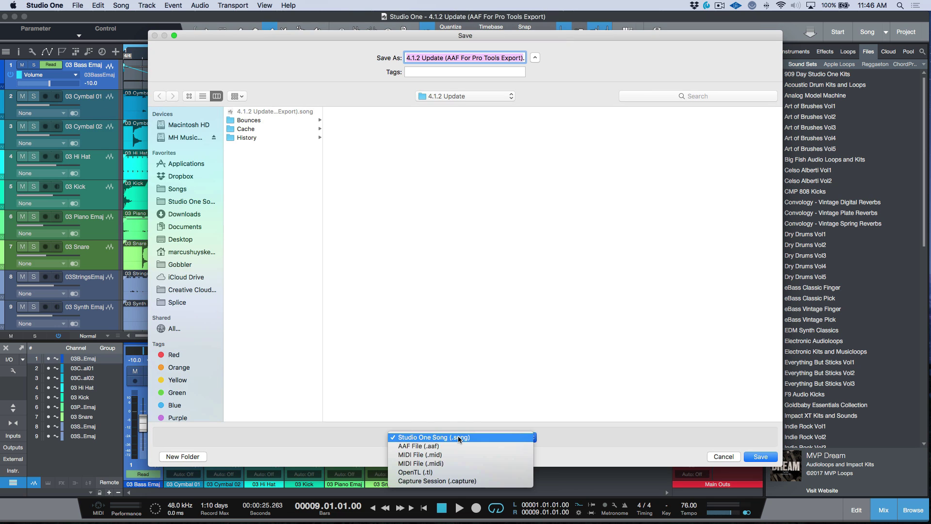
{"action": "left_click", "coordinate": [456, 391]}
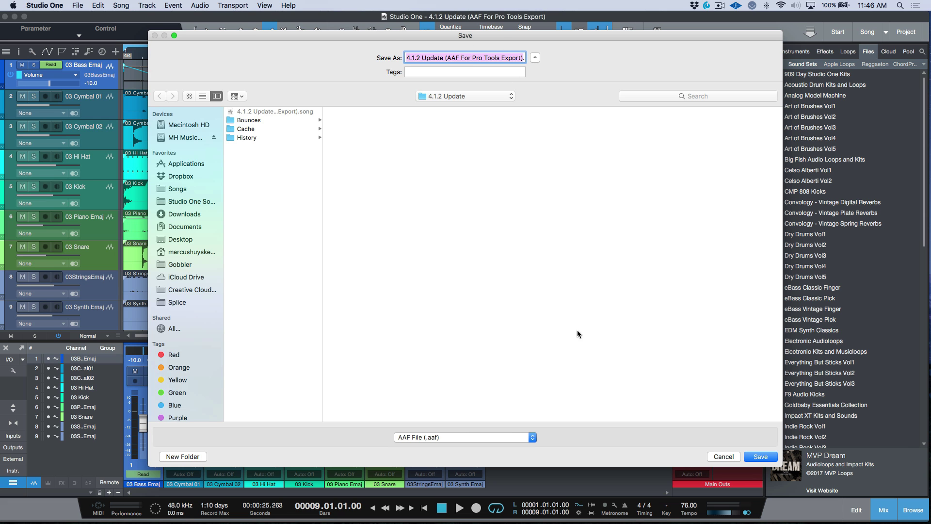
{"action": "left_click", "coordinate": [761, 455]}
{"action": "left_click", "coordinate": [515, 184]}
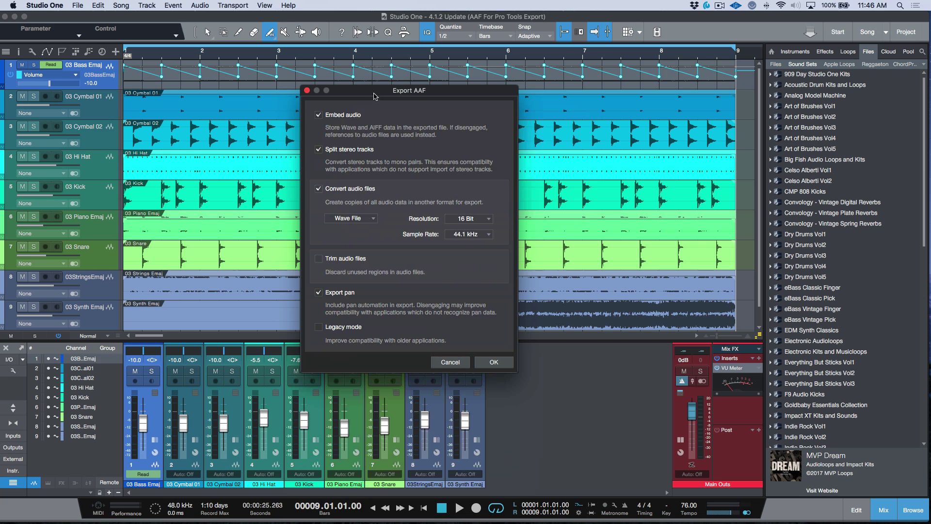
Export the AAF with split stereo tracks kept on and audio converted to 24 Bit, 48.0 kHz Wave files
{"action": "left_click", "coordinate": [318, 150]}
{"action": "left_click", "coordinate": [319, 151]}
{"action": "left_click", "coordinate": [469, 220]}
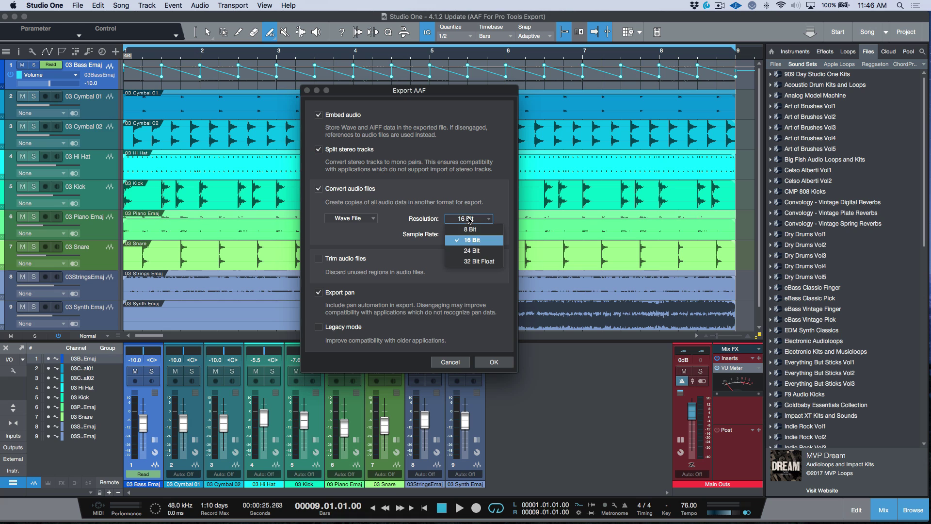
{"action": "left_click", "coordinate": [473, 238]}
{"action": "left_click", "coordinate": [474, 240]}
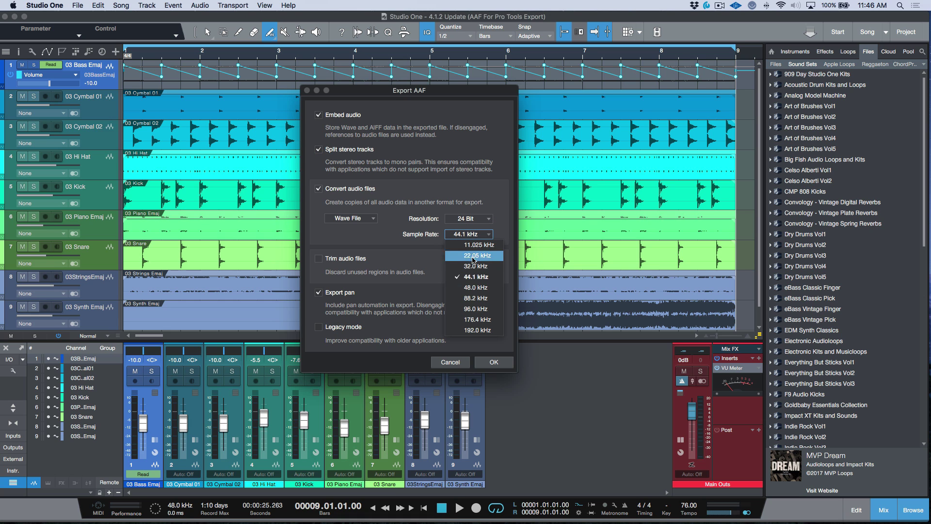
{"action": "left_click", "coordinate": [476, 287]}
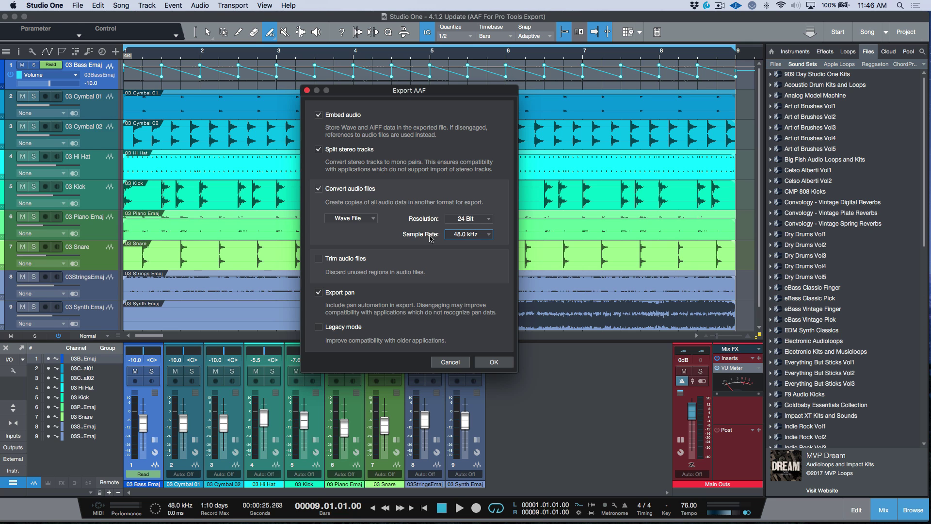
{"action": "left_click", "coordinate": [494, 362]}
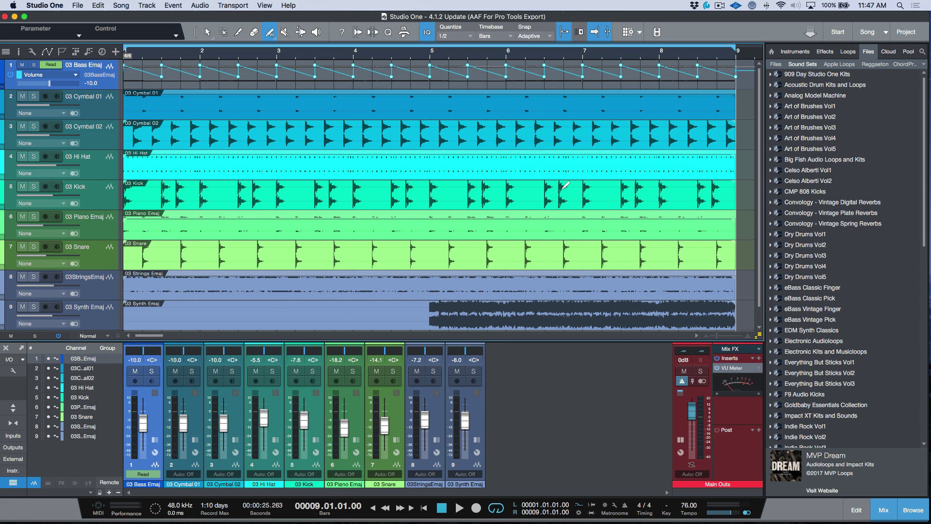
Switch to Finder and open the exported 4.1.2 Update (AAF For Pro Tools Export).aaf file with Pro Tools
{"action": "key", "text": "super+Tab"}
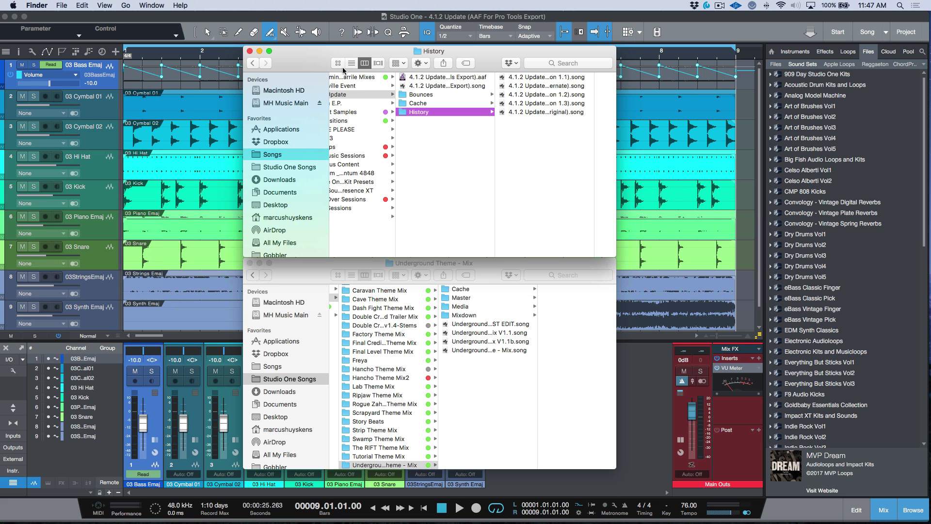
{"action": "left_click", "coordinate": [432, 78]}
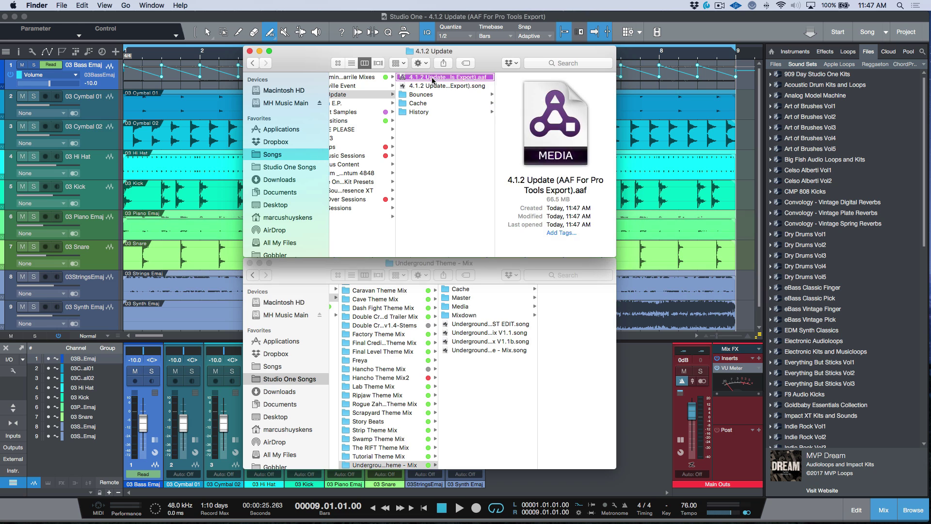
{"action": "right_click", "coordinate": [433, 80]}
{"action": "mouse_move", "coordinate": [611, 92]}
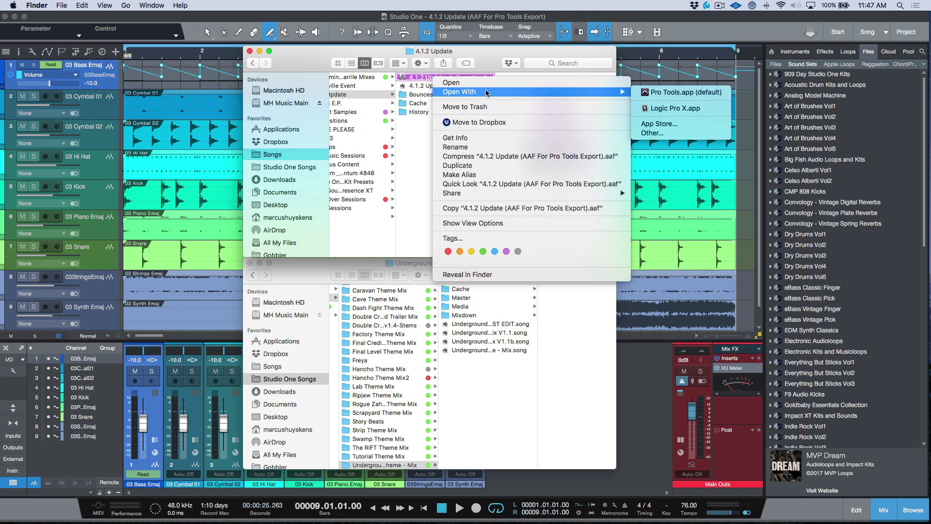
{"action": "left_click", "coordinate": [650, 93]}
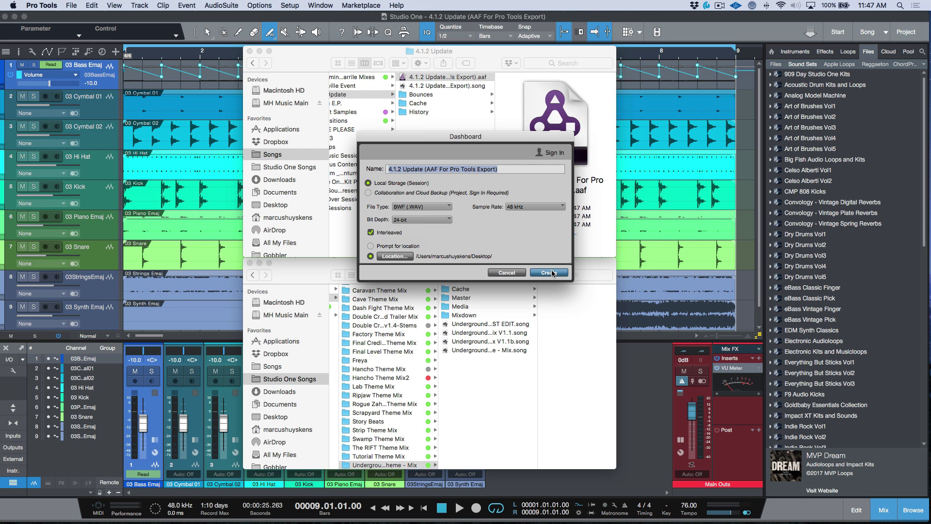
Create the local session, import the AAF tracks with clip gain and volume automation, and show all tracks in the Edit window
{"action": "left_click", "coordinate": [549, 273]}
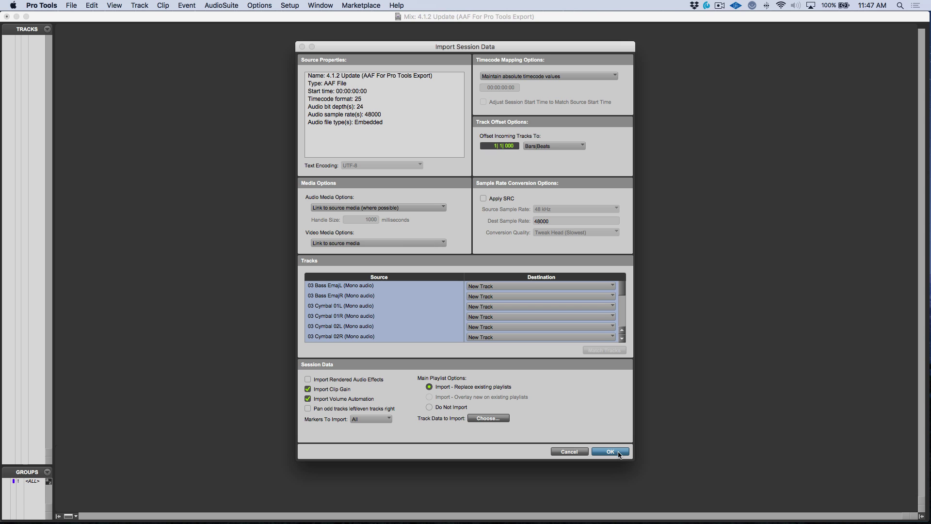
{"action": "left_click", "coordinate": [619, 454]}
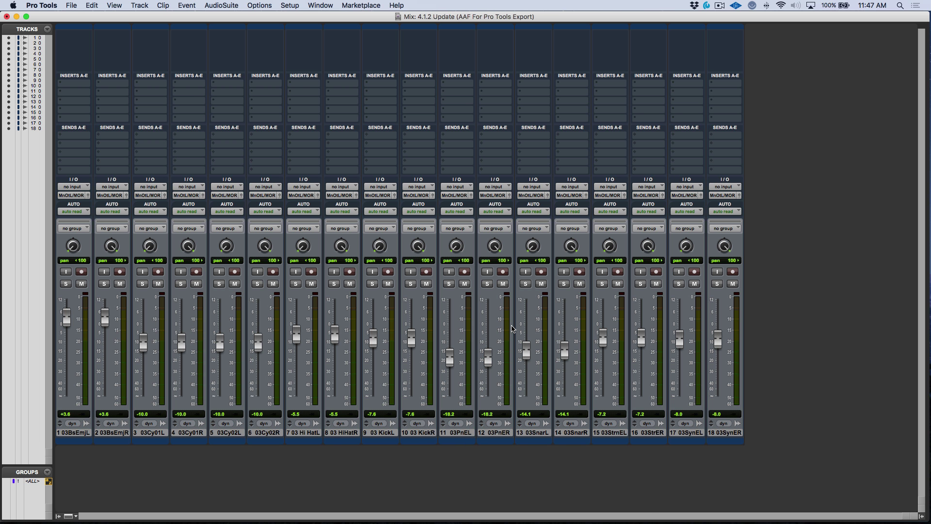
{"action": "key", "text": "super+equal"}
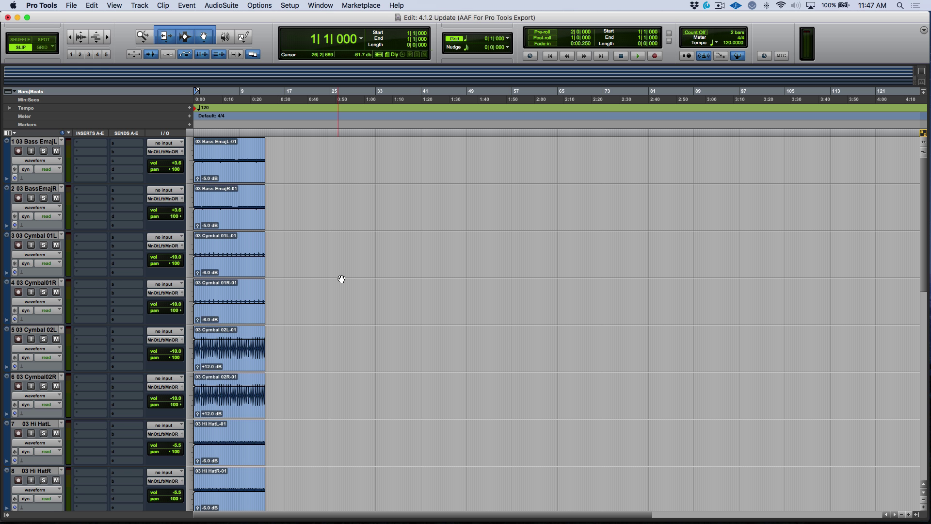
{"action": "key", "text": "alt+a"}
{"action": "key", "text": "ctrl+alt+super+f"}
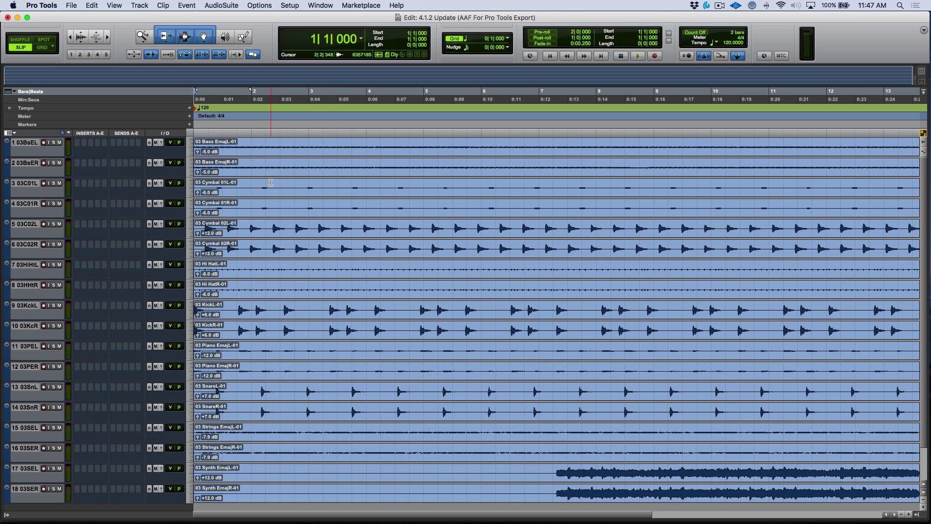
Switch to Studio One and use the Arrow tool and Inspector to check the event gain of 03 Cymbal 02 and 03 Strings
{"action": "key", "text": "super+Tab"}
{"action": "key", "text": "super+Tab"}
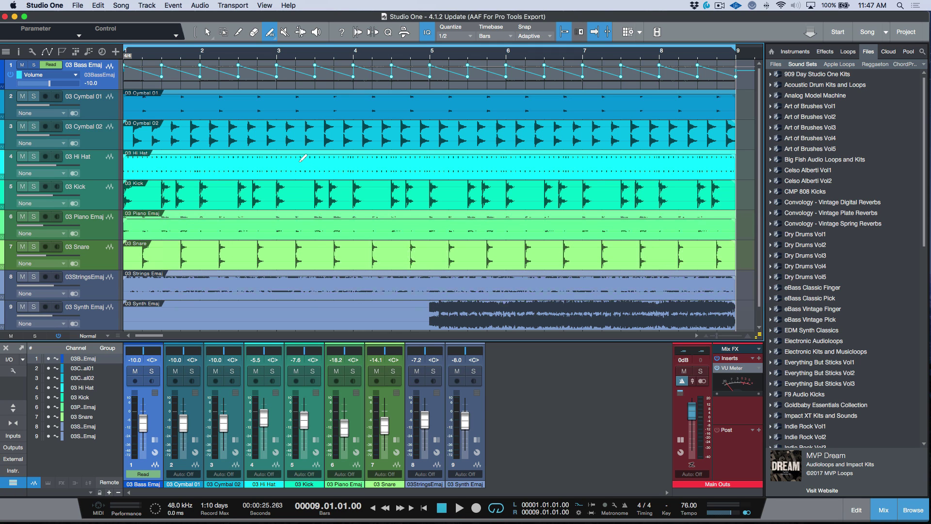
{"action": "key", "text": "1"}
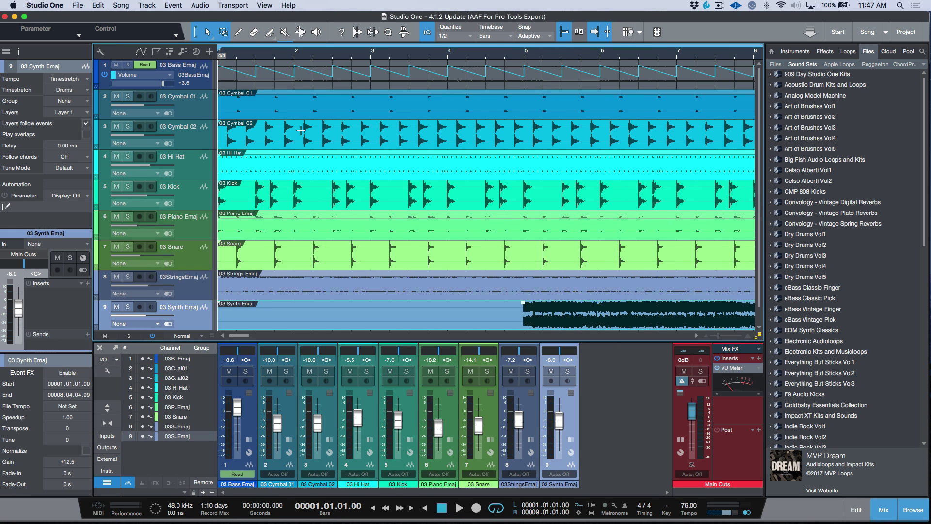
{"action": "left_click", "coordinate": [305, 141]}
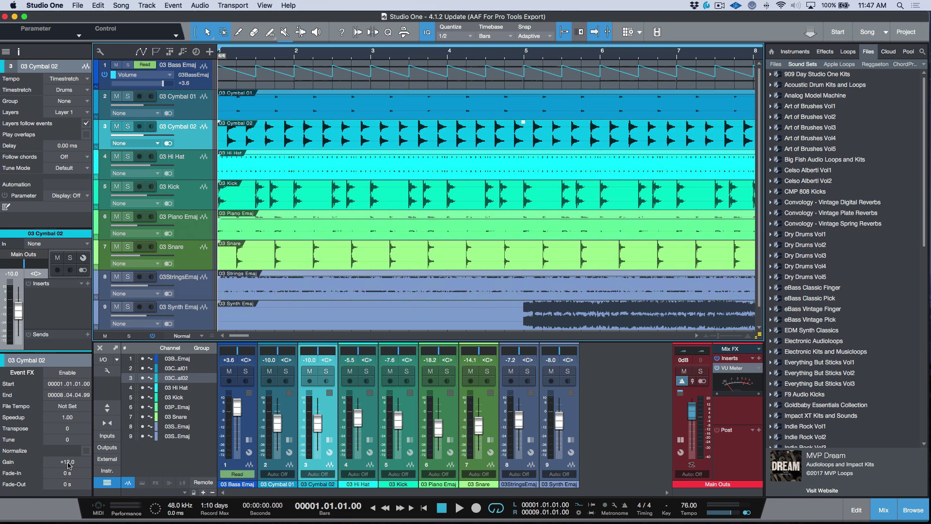
{"action": "left_click", "coordinate": [329, 291]}
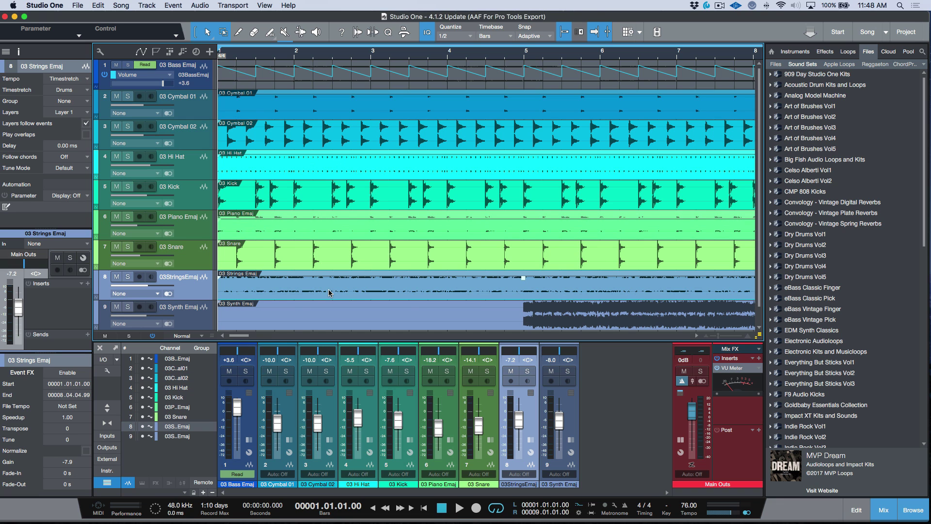
Compare the clip gain values of the imported cymbal and strings clips in Pro Tools
{"action": "left_click", "coordinate": [278, 289]}
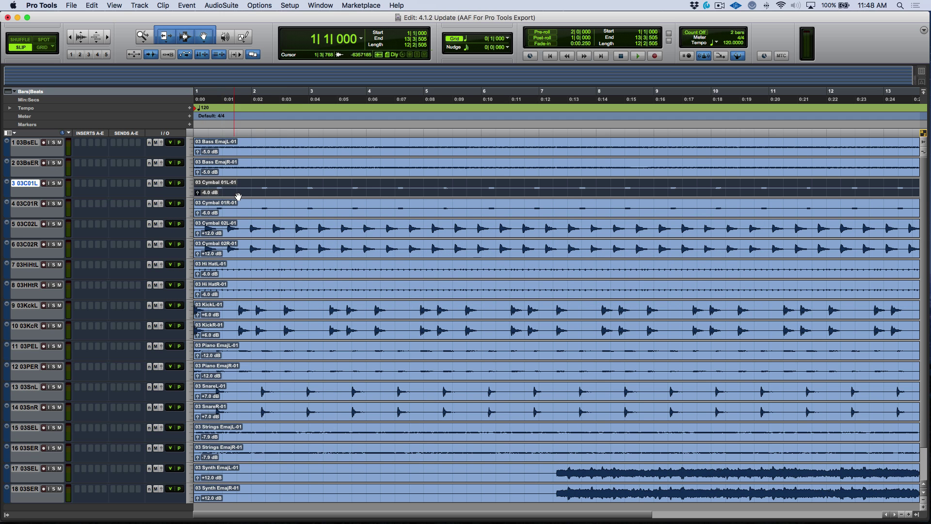
{"action": "scroll", "coordinate": [238, 197], "scroll_direction": "down", "scroll_amount": 2}
{"action": "left_click", "coordinate": [262, 417]}
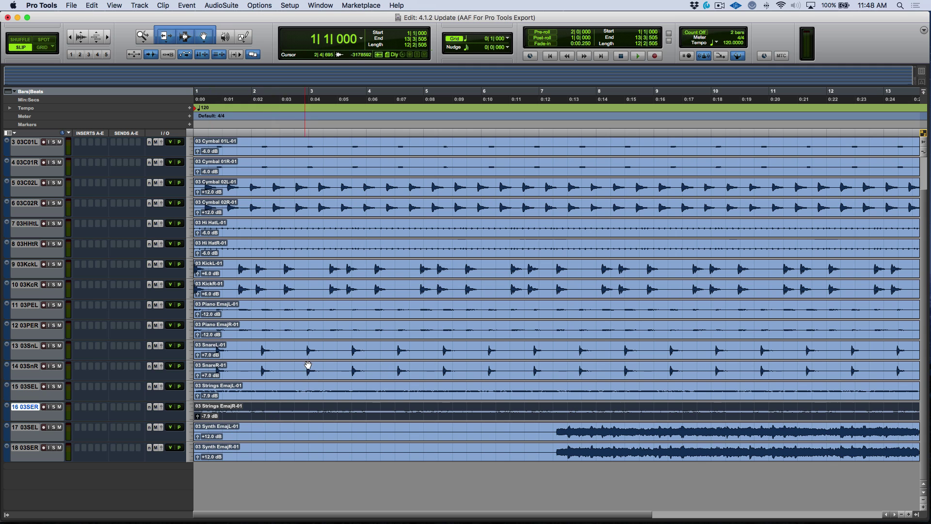
{"action": "scroll", "coordinate": [346, 235], "scroll_direction": "up", "scroll_amount": 2}
Show the volume automation on the imported tracks and set the session tempo to 76 BPM
{"action": "key", "text": "ctrl+minus"}
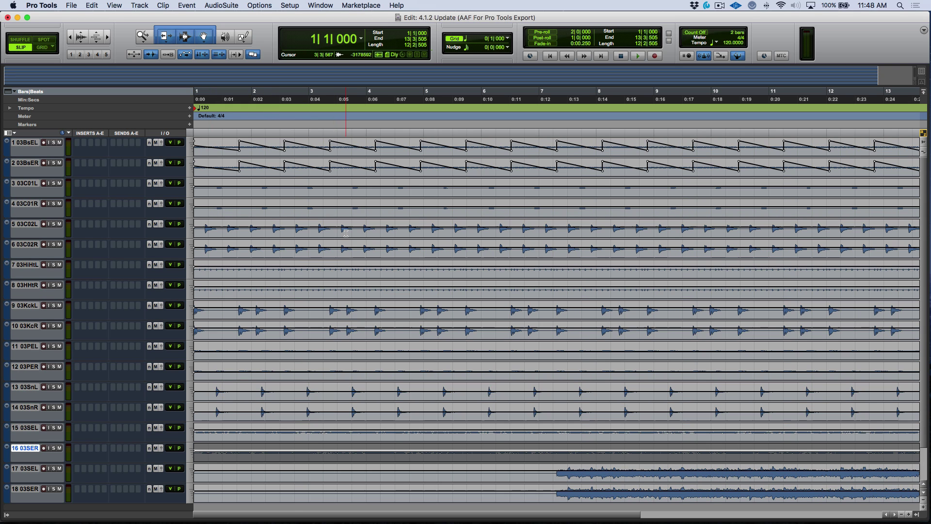
{"action": "key", "text": "super+bracketleft"}
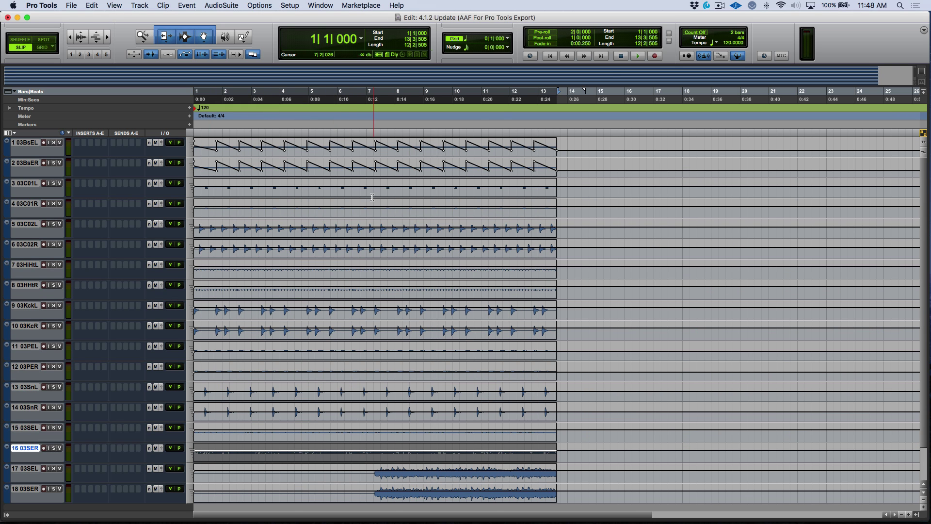
{"action": "left_click", "coordinate": [728, 45]}
{"action": "key", "text": "Return"}
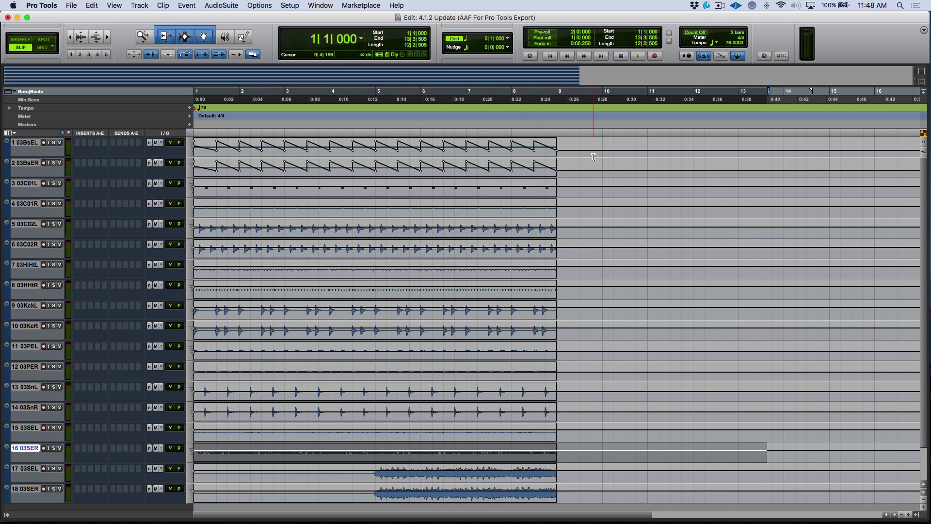
Select the whole 03 Cymbal 02R clip to check its length against the bar grid, then clear the selection
{"action": "left_click", "coordinate": [600, 253]}
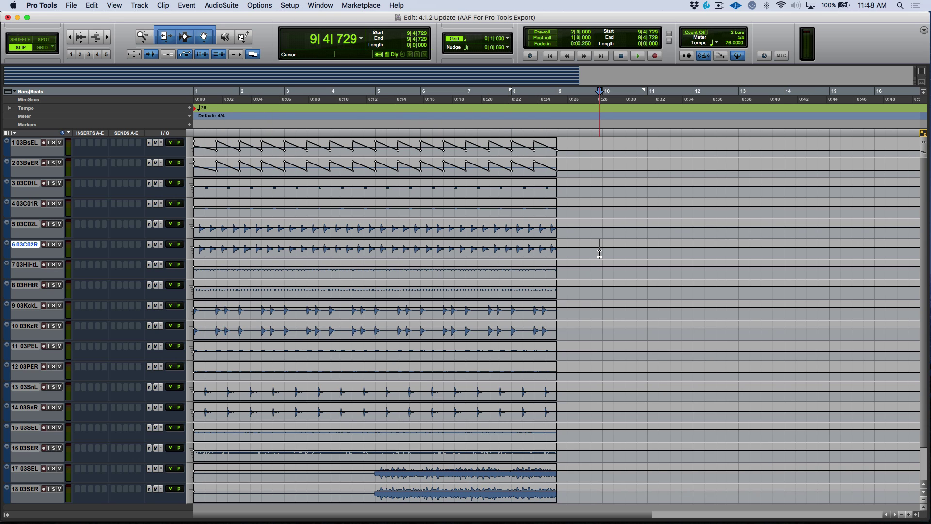
{"action": "key", "text": "alt+Tab"}
{"action": "key", "text": "shift+alt+Tab"}
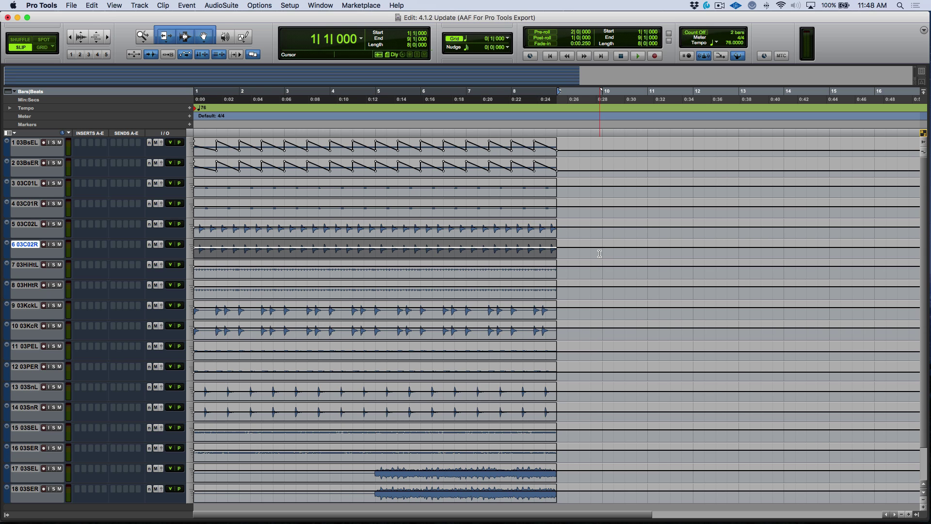
{"action": "key", "text": "alt+f"}
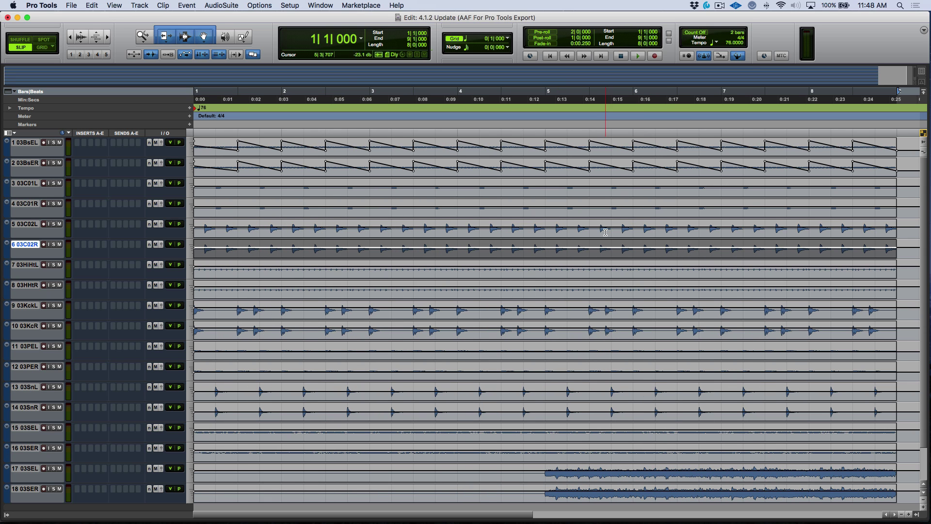
{"action": "left_click", "coordinate": [605, 232]}
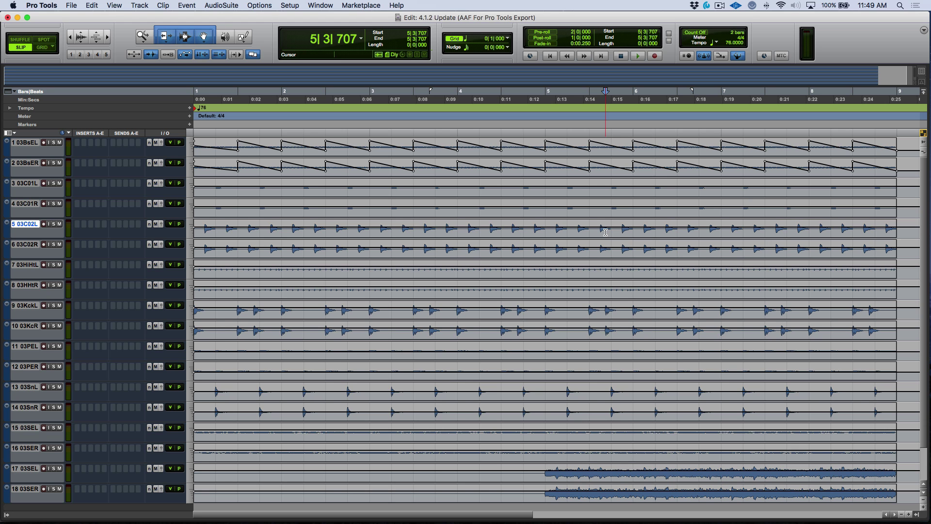
Switch back and forth between Studio One and Pro Tools to compare the arrangement and the bass volume automation, ending in Studio One
{"action": "key", "text": "super+Tab"}
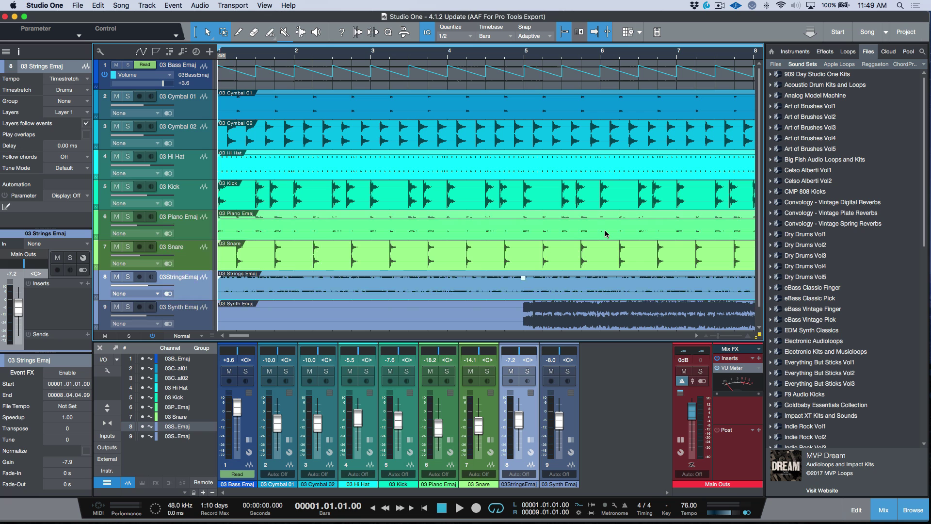
{"action": "key", "text": "super+Tab"}
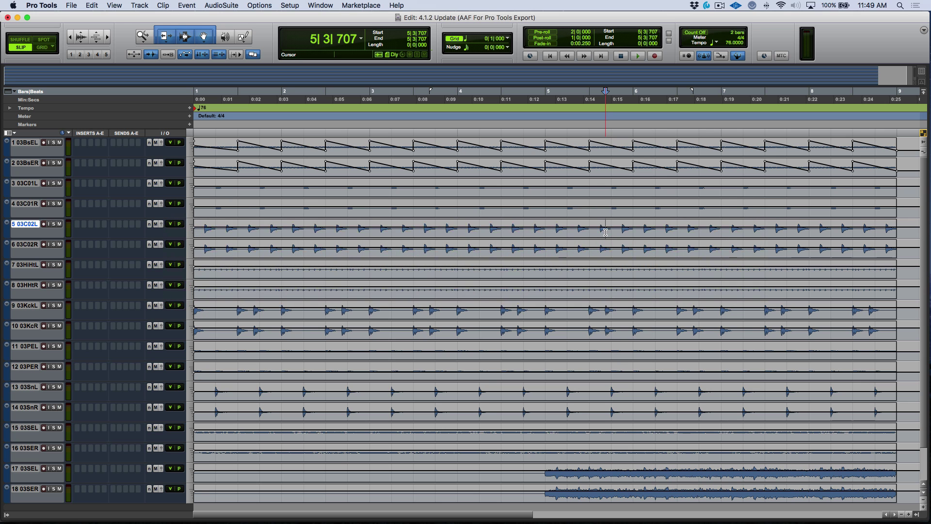
{"action": "key", "text": "super+Tab"}
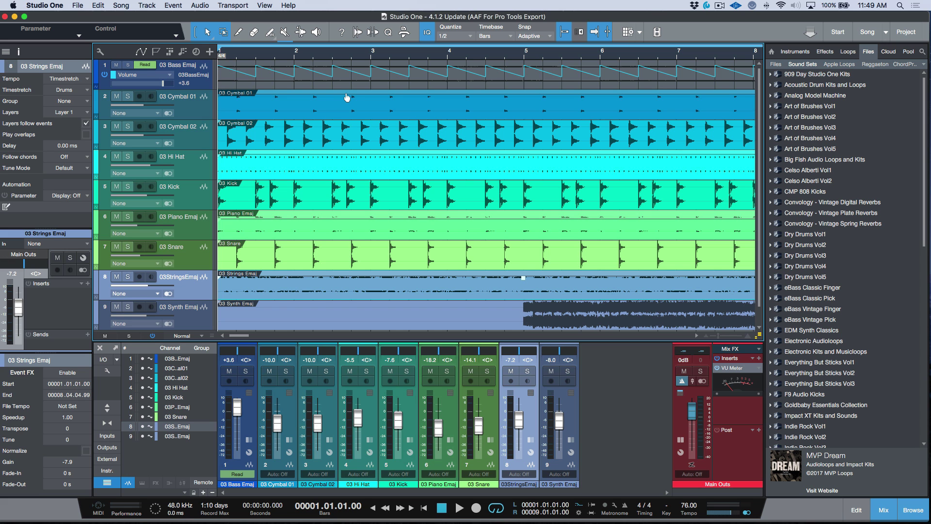
{"action": "key", "text": "super+Tab"}
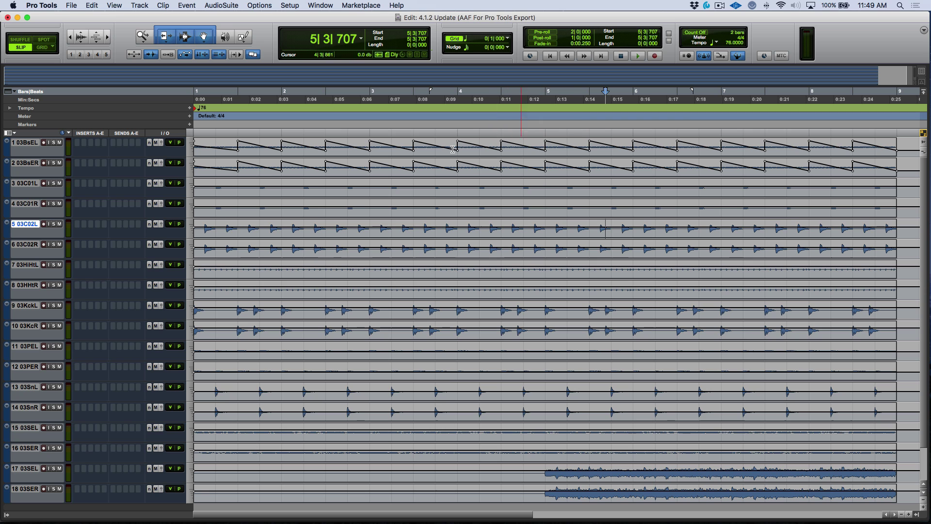
{"action": "key", "text": "super+Tab"}
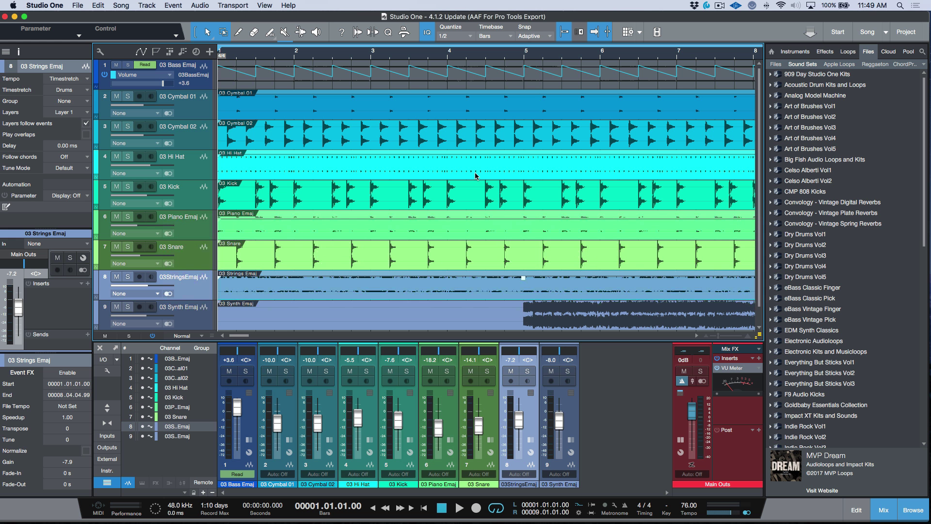